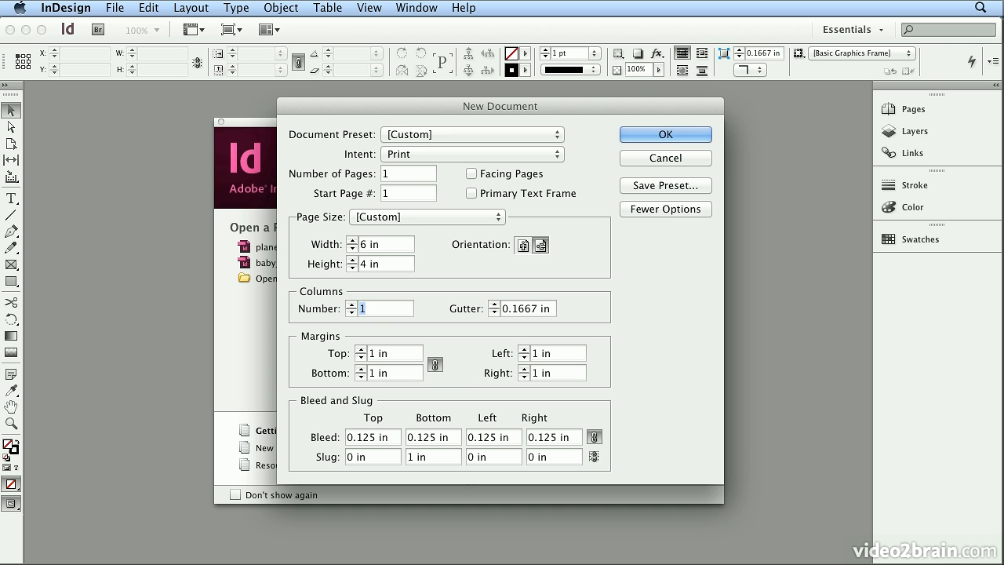
Create the 6 × 4 in document with all margins set to 0.25 in.
left_click_drag(396, 357, 288, 327)
type(".25")
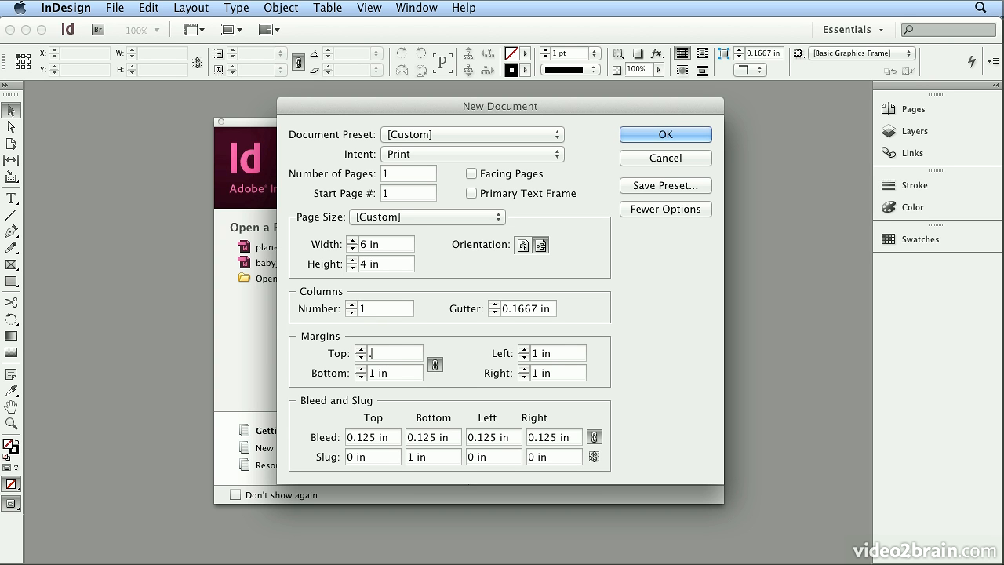
key("Tab")
left_click(642, 130)
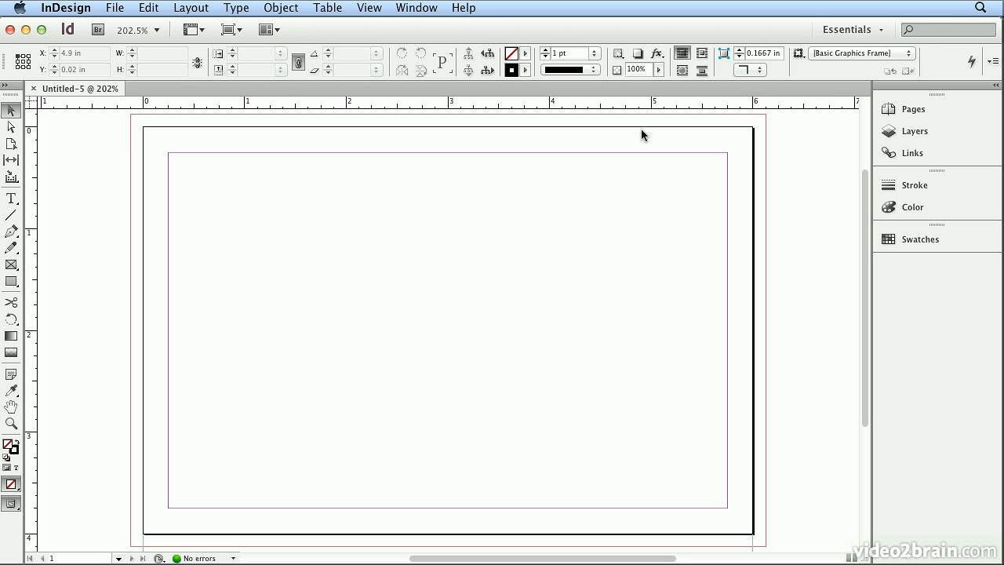
Draw a text frame about 2.59 × 0.77 in at the page's upper-left margin corner and enter "Shades of Blue".
left_click(4, 200)
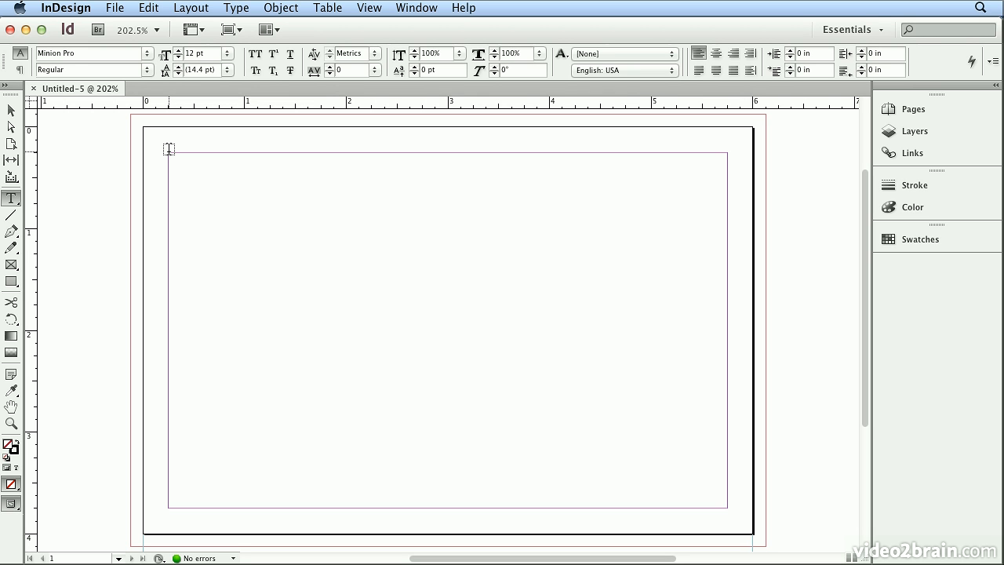
left_click_drag(168, 151, 431, 232)
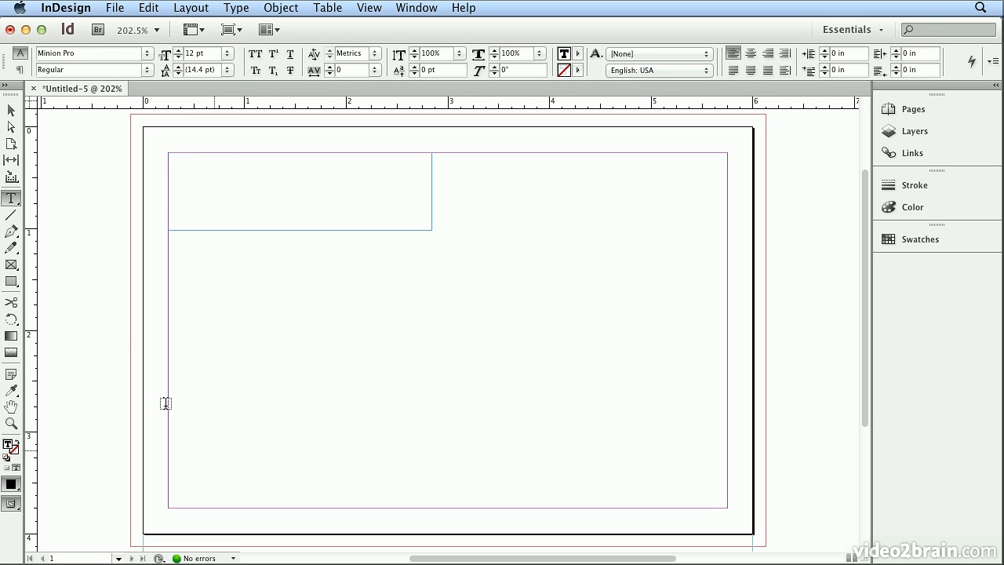
type("Shades of Blue")
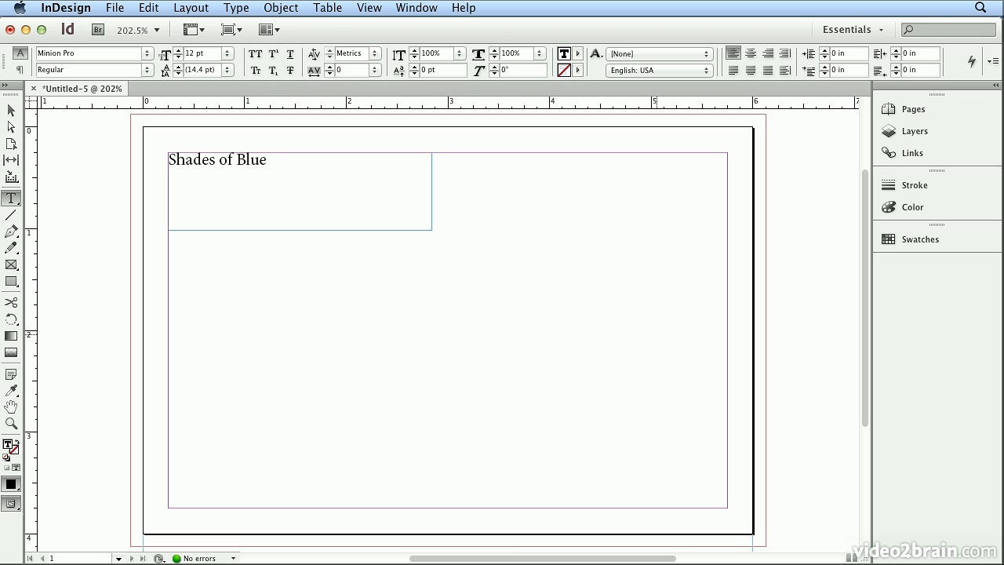
Set the font of all the title text to Bauhaus 93.
key("super+a")
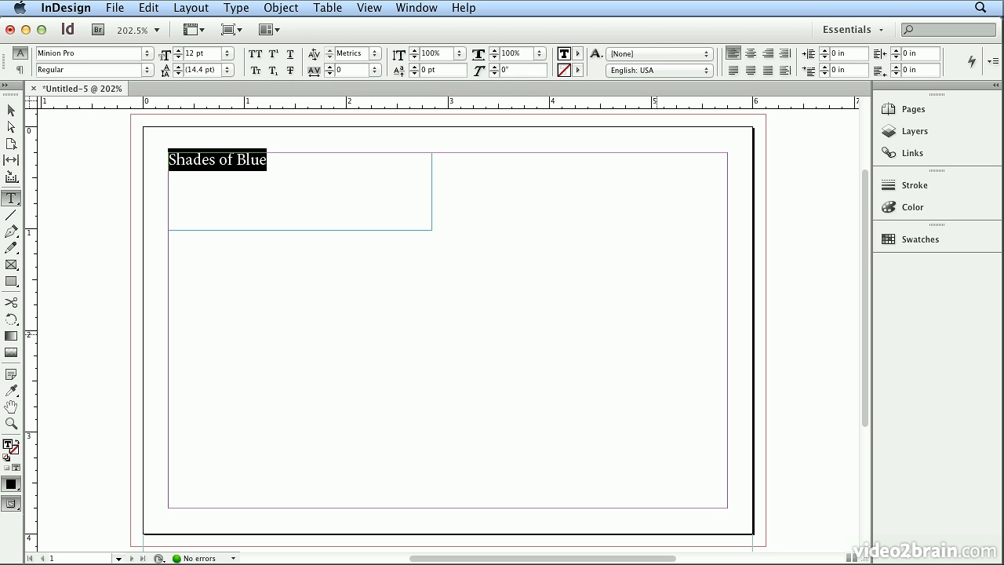
key("super+alt+shift+m")
type("Bauhaus 93")
key("Return")
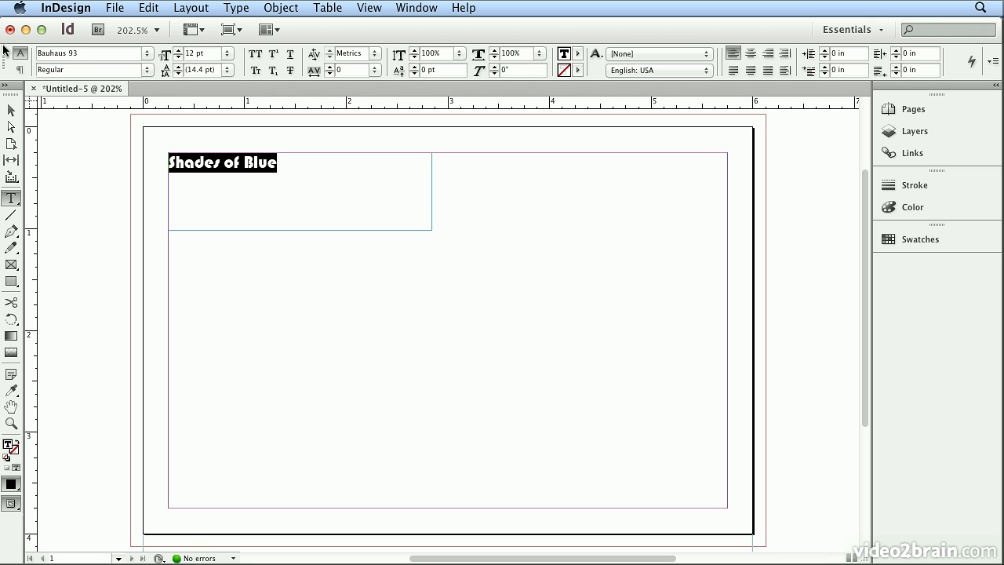
Set the title's kerning to Optical and its font size to 21 pt.
left_click(376, 53)
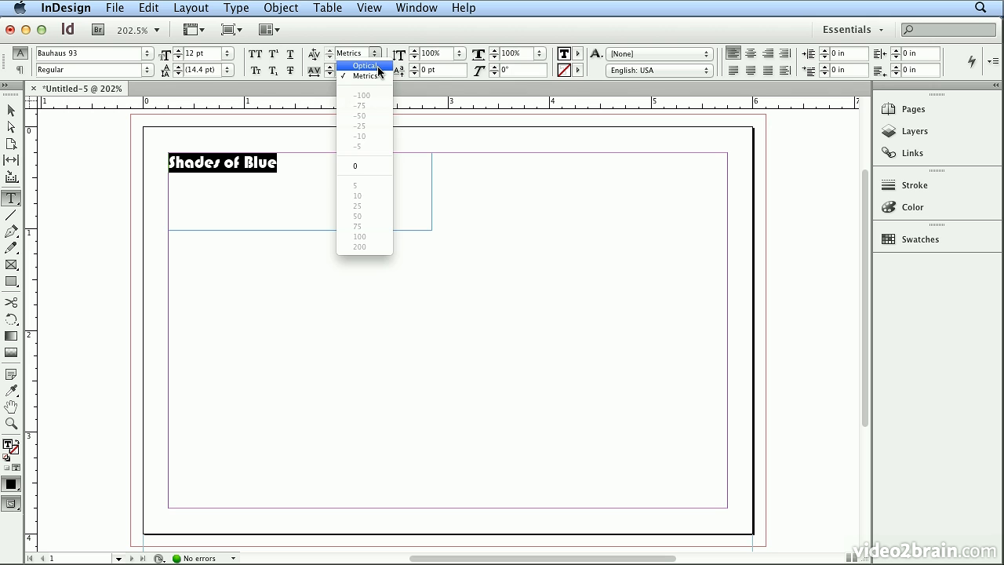
left_click(378, 68)
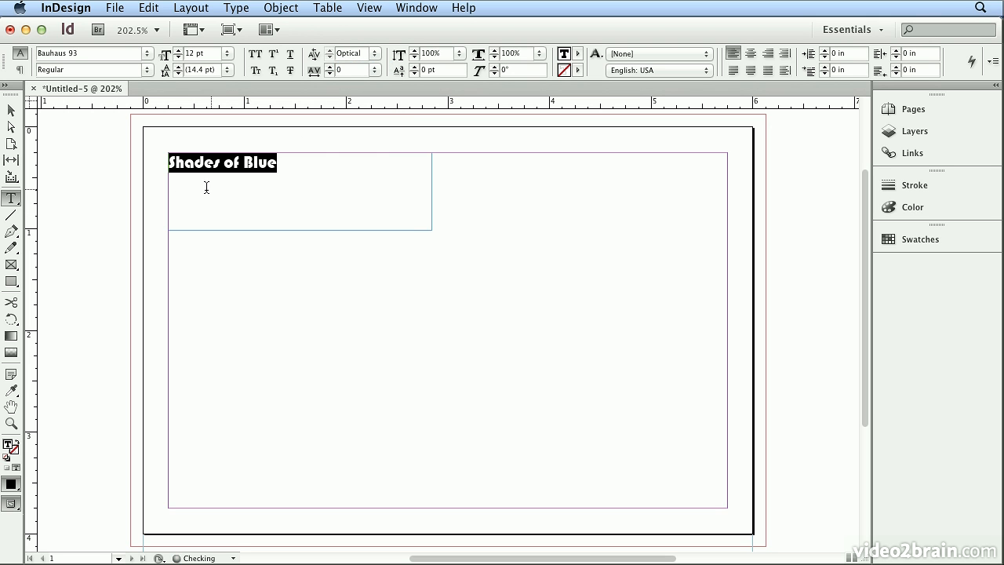
left_click(177, 50)
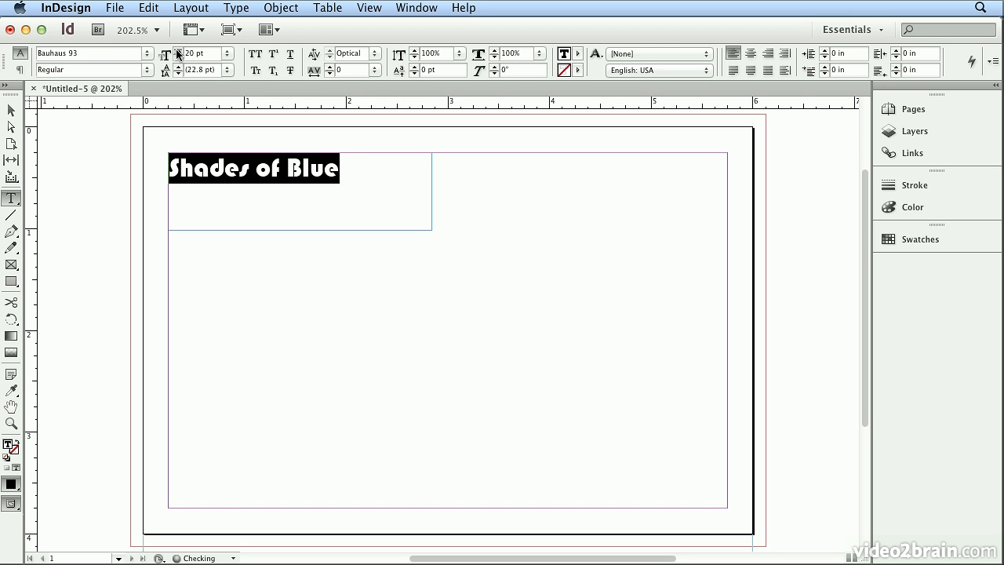
left_click(177, 50)
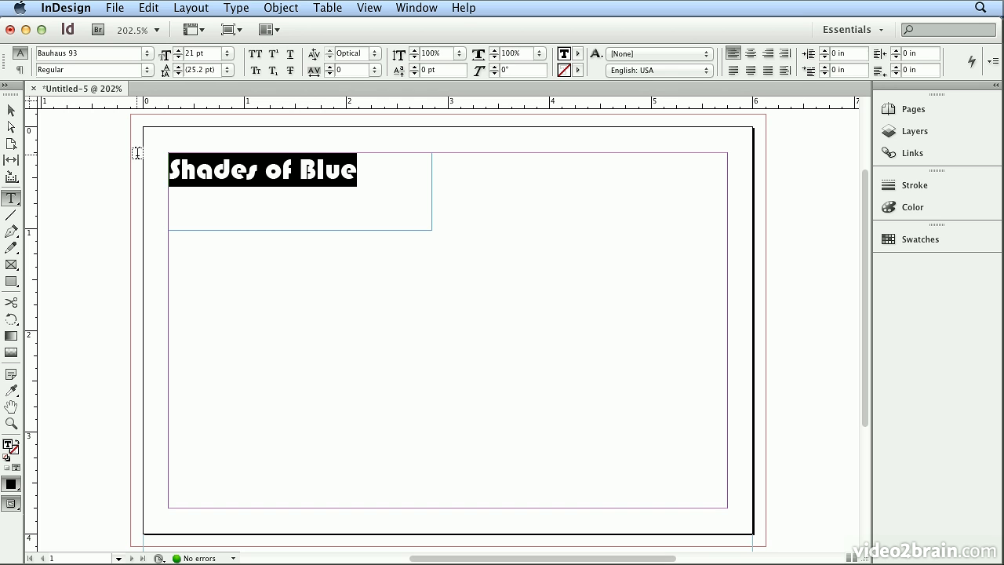
Fit the title's frame to its content, and enlarge it slightly to about 1.96 × 0.33 in.
key("Escape")
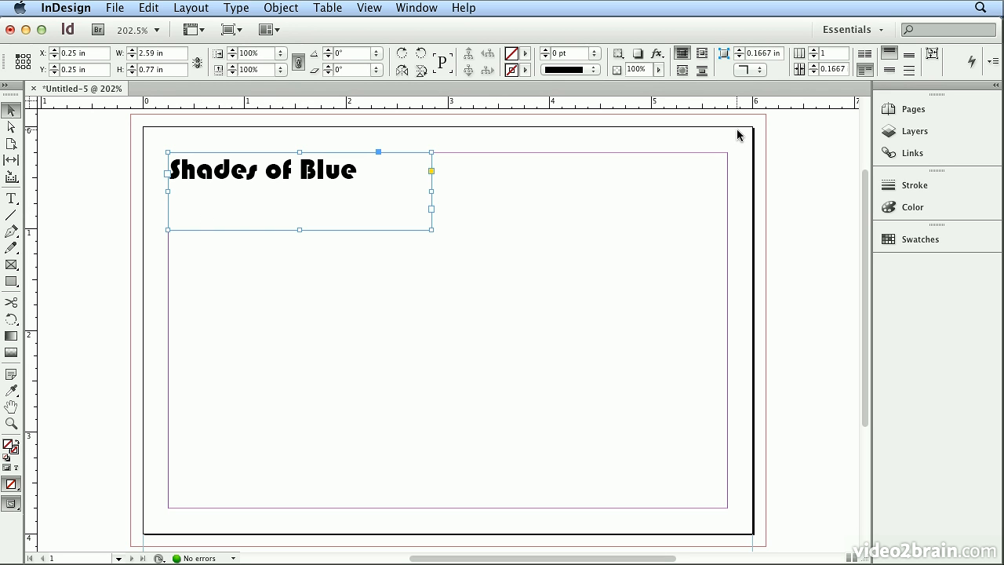
left_click(930, 55)
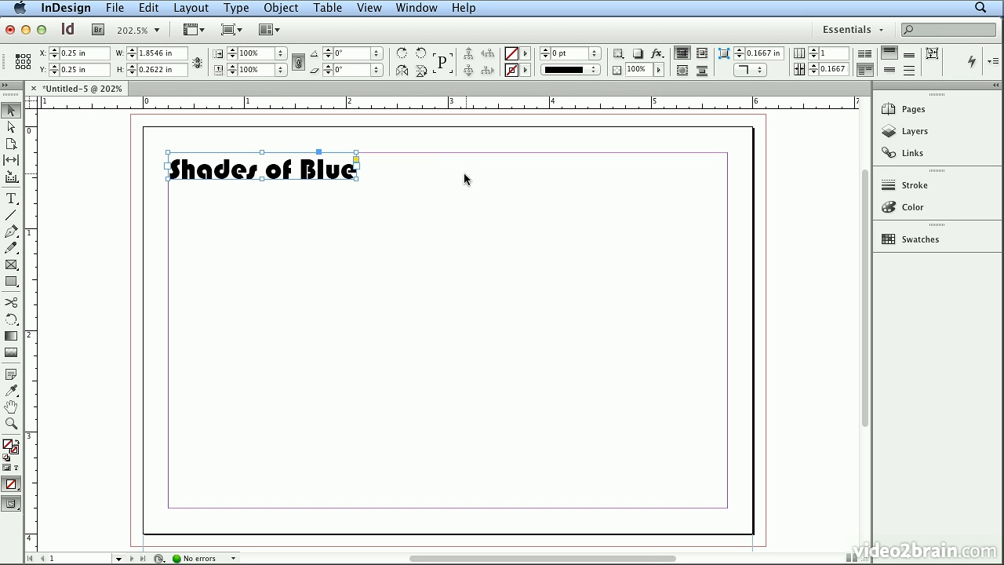
mouse_move(357, 180)
left_mouse_down()
mouse_move(395, 226)
mouse_move(367, 187)
left_mouse_up()
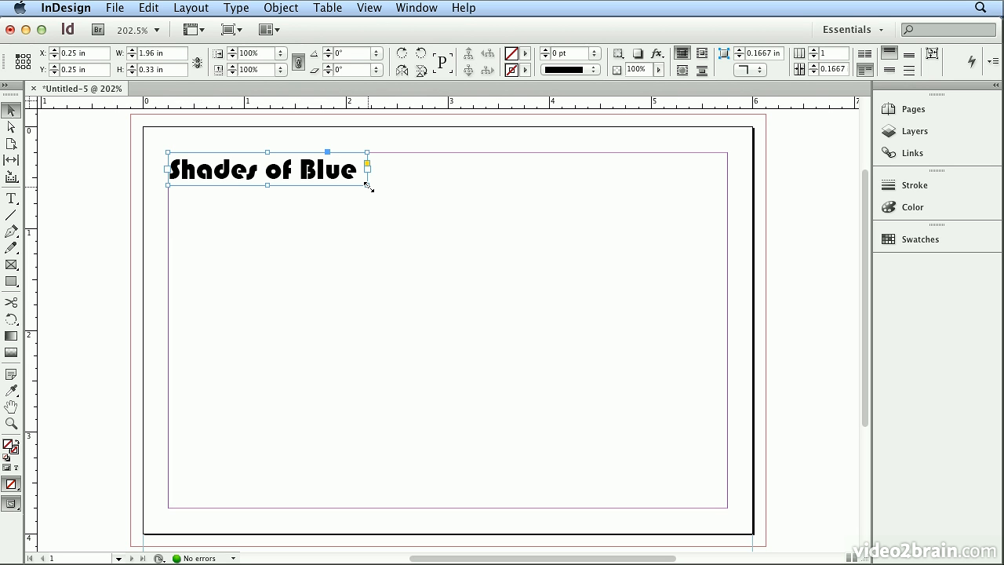
left_click(454, 228)
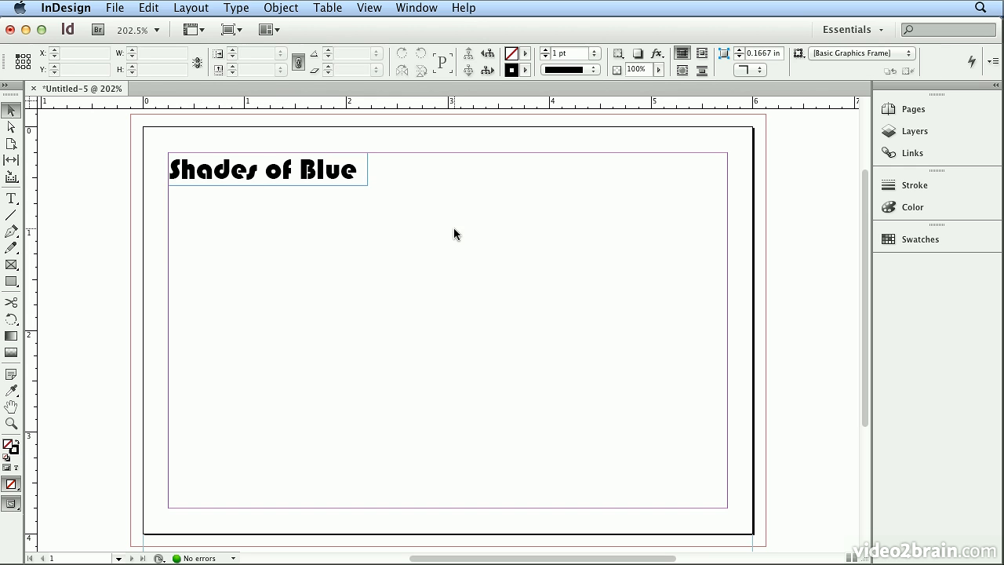
Load Roman_stroll_01.jpg from the Multiplace folder for placing in the document.
left_click(114, 8)
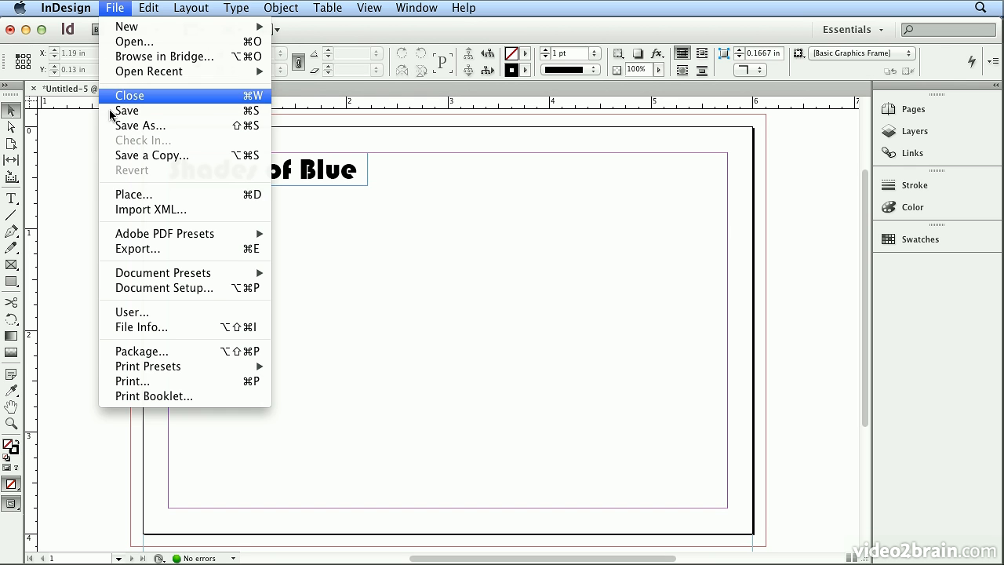
left_click(144, 195)
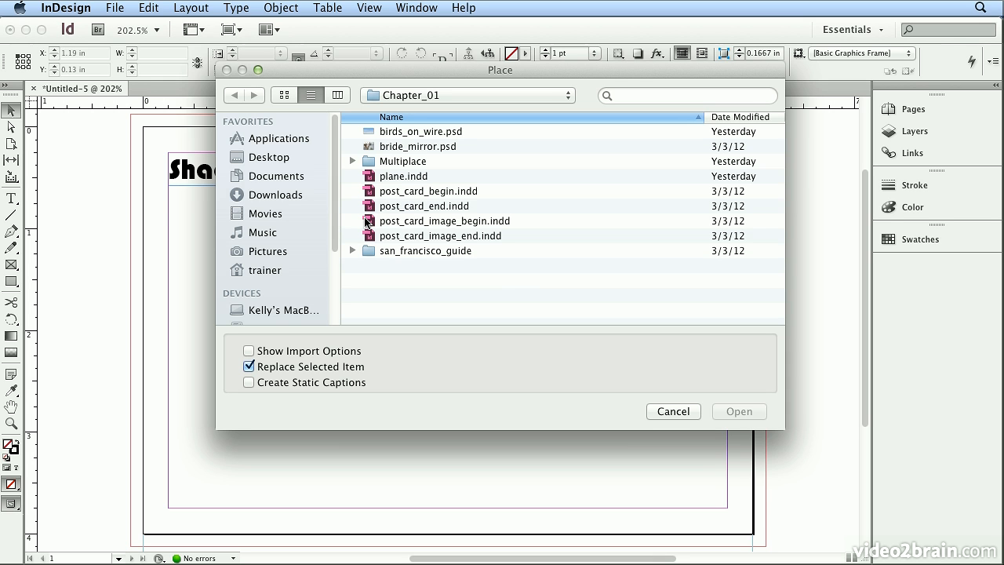
double_click(430, 163)
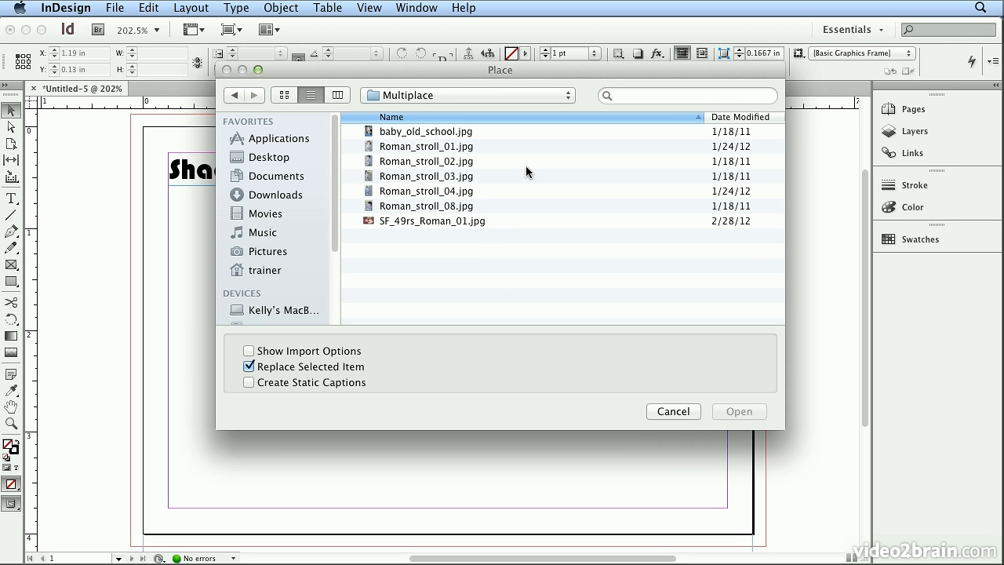
left_click(404, 147)
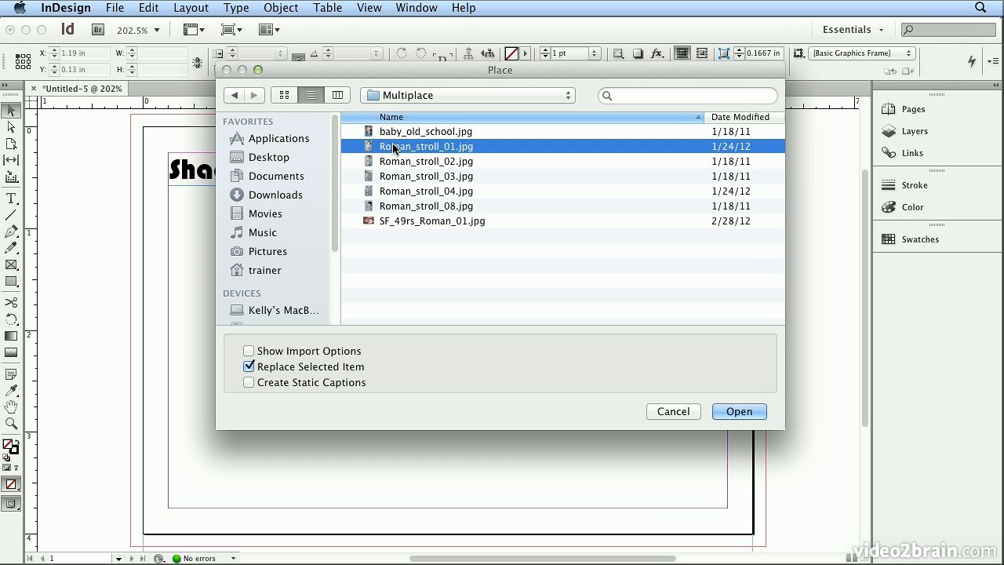
left_click(730, 412)
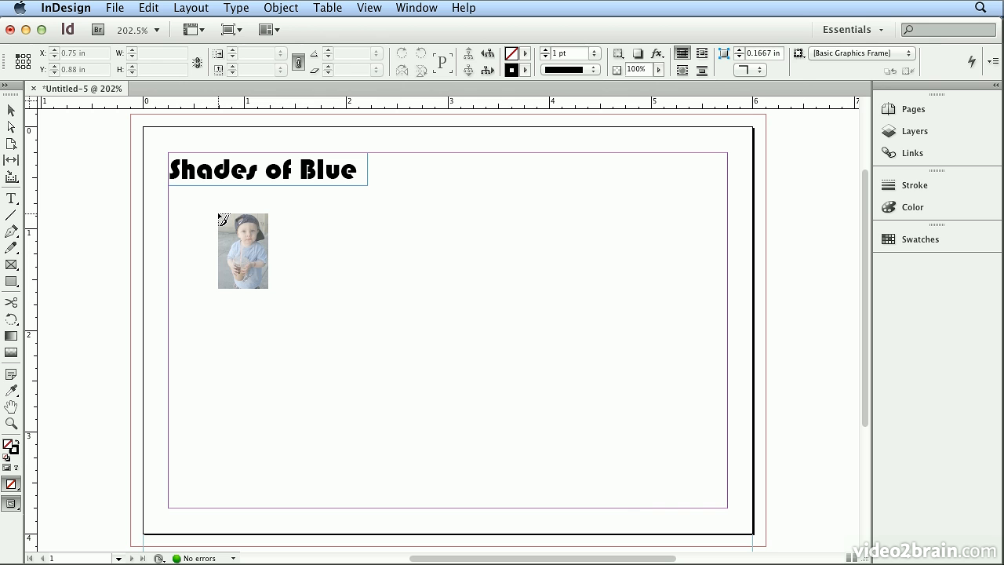
Place the loaded photo at its full size below the title, and undo the placement.
left_click(219, 214)
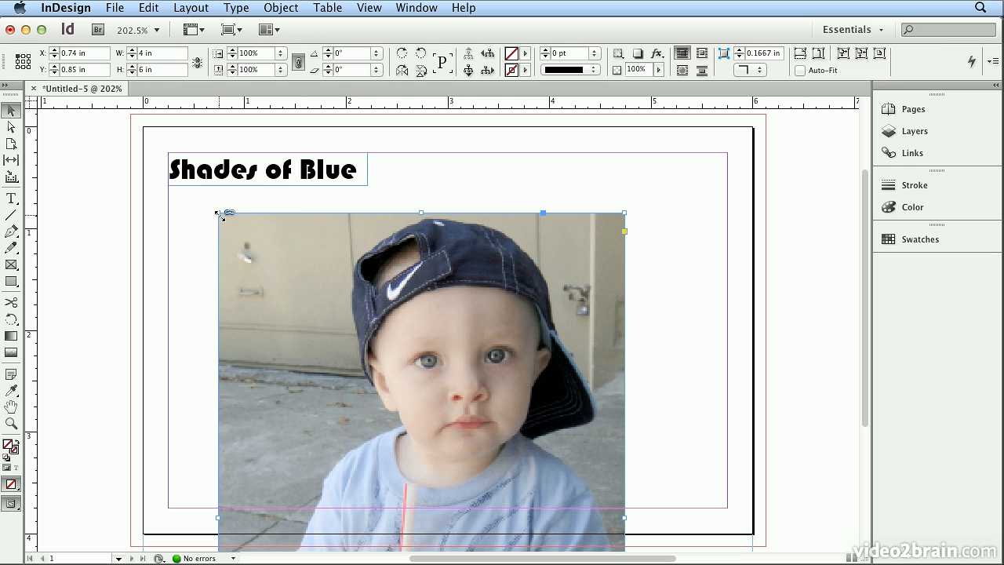
left_click(158, 8)
left_click(169, 26)
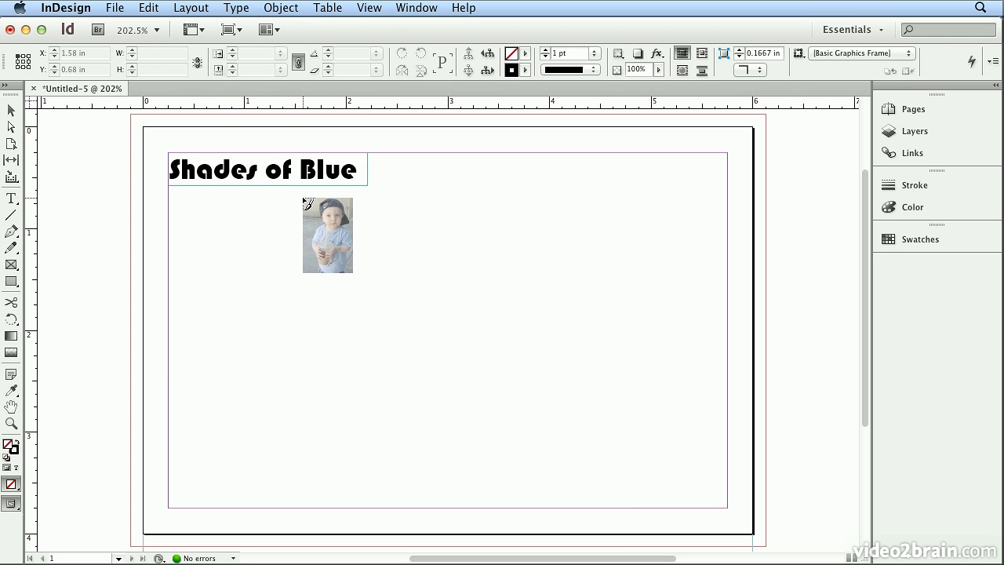
Place the loaded photo below the title, scaled to about 30% in a frame about 1.2 × 1.8 in.
left_click_drag(303, 198, 440, 383)
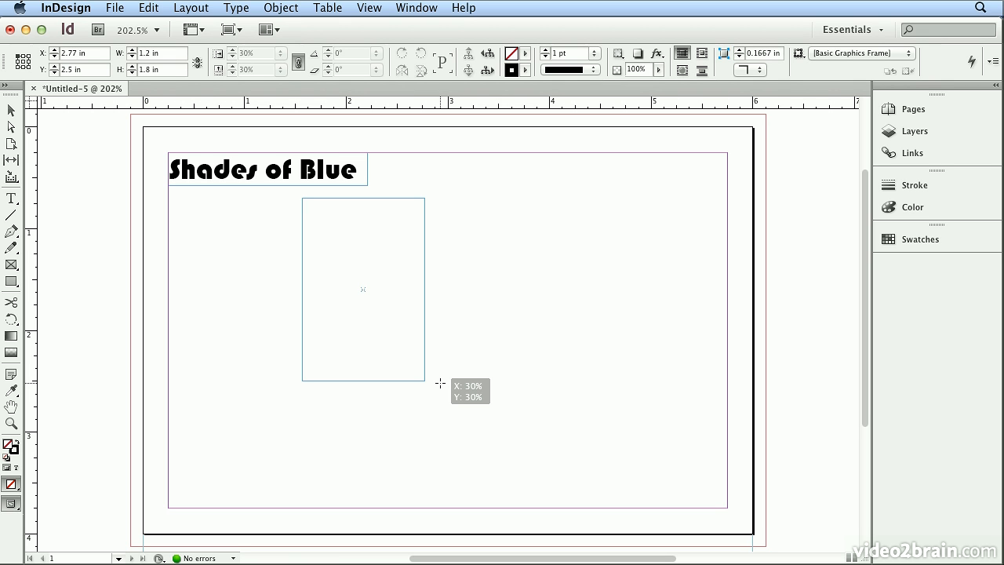
left_click_drag(440, 383, 440, 388)
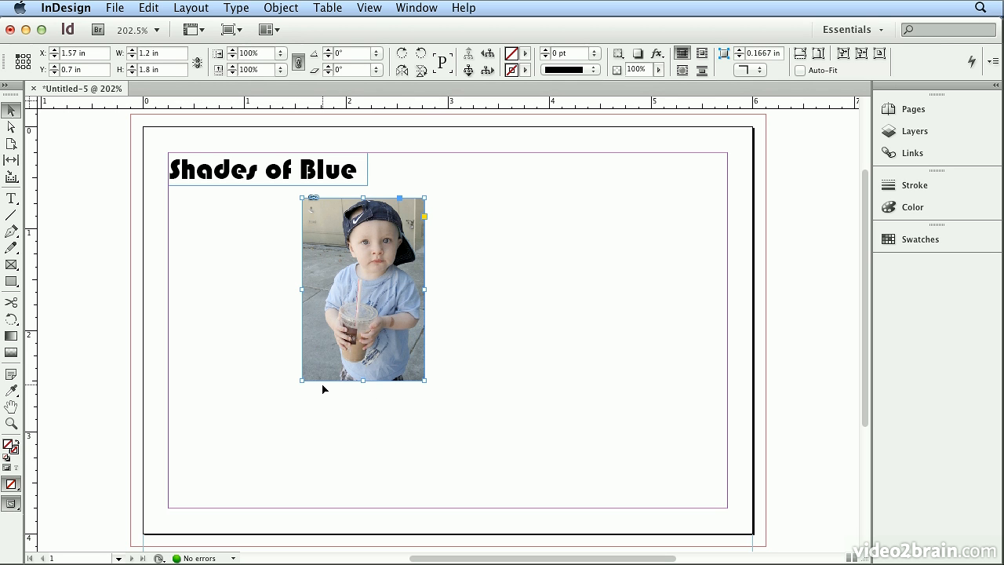
Enlarge the photo inside its frame proportionally to about 42.5%, keeping the frame size, and deselect it.
mouse_move(367, 289)
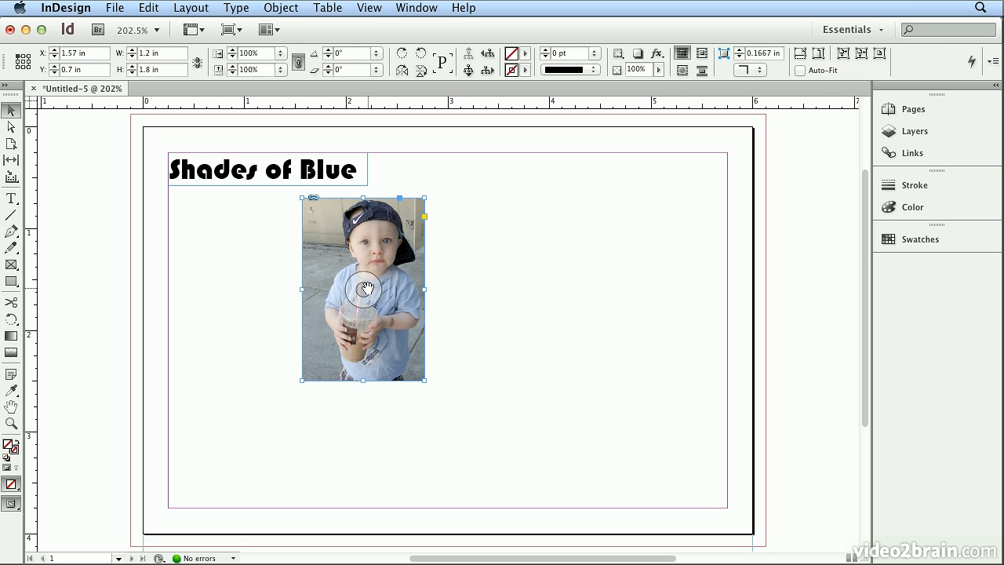
left_click(367, 288)
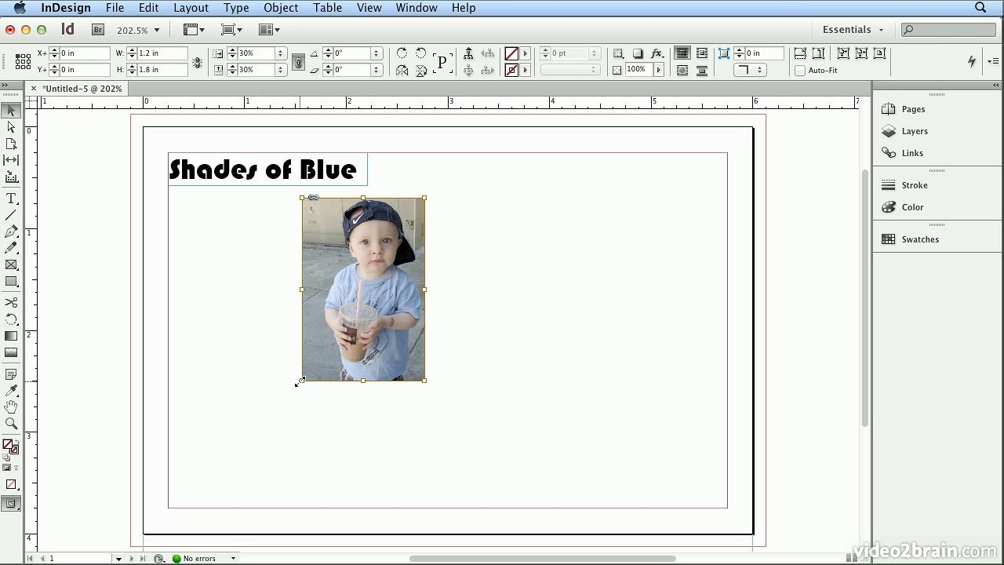
left_click_drag(299, 381, 253, 426)
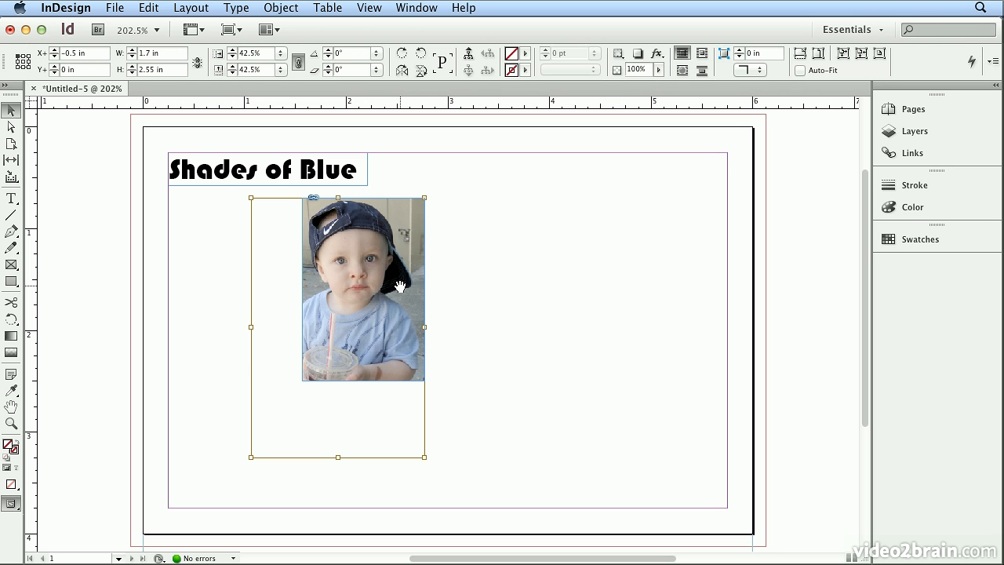
left_click(478, 289)
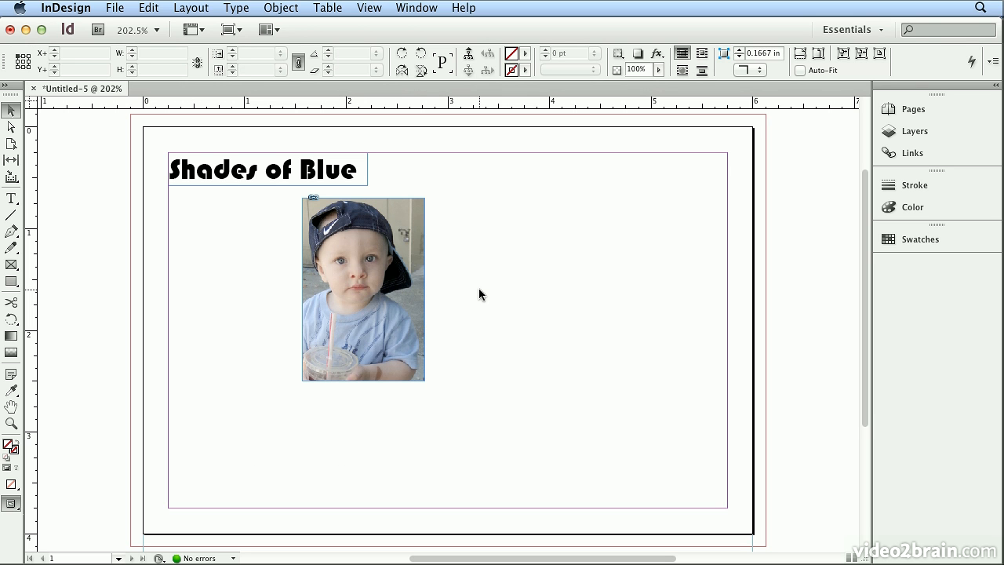
Enlarge the photo's frame to about 1.43 × 1.87 in, and fit the frame to its content.
left_click(414, 289)
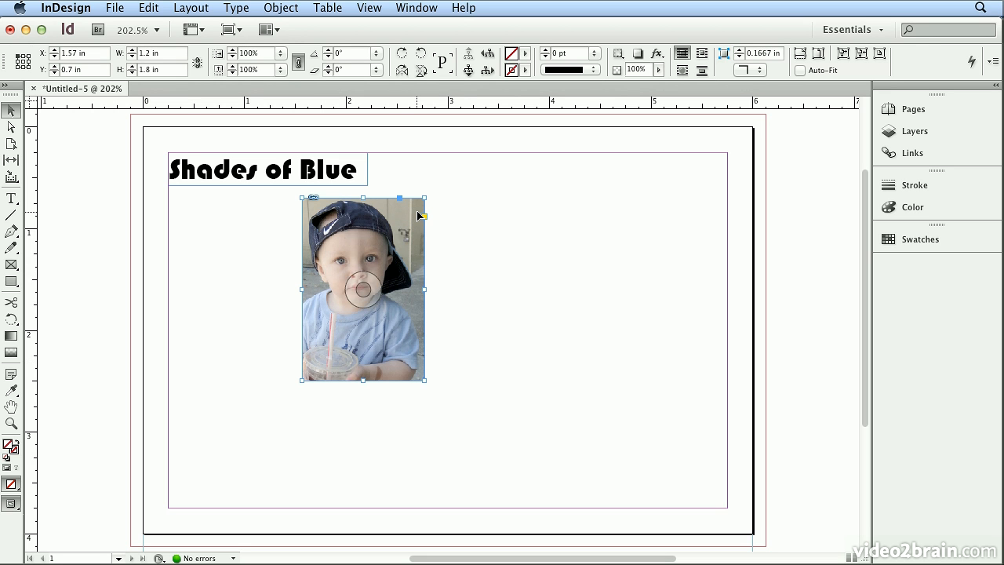
left_click_drag(425, 198, 451, 190)
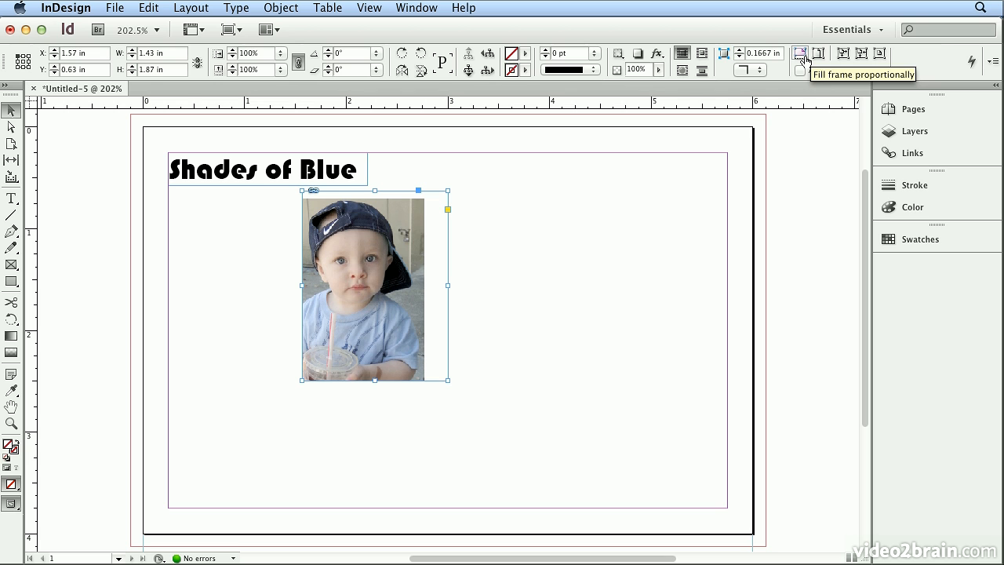
left_click(859, 56)
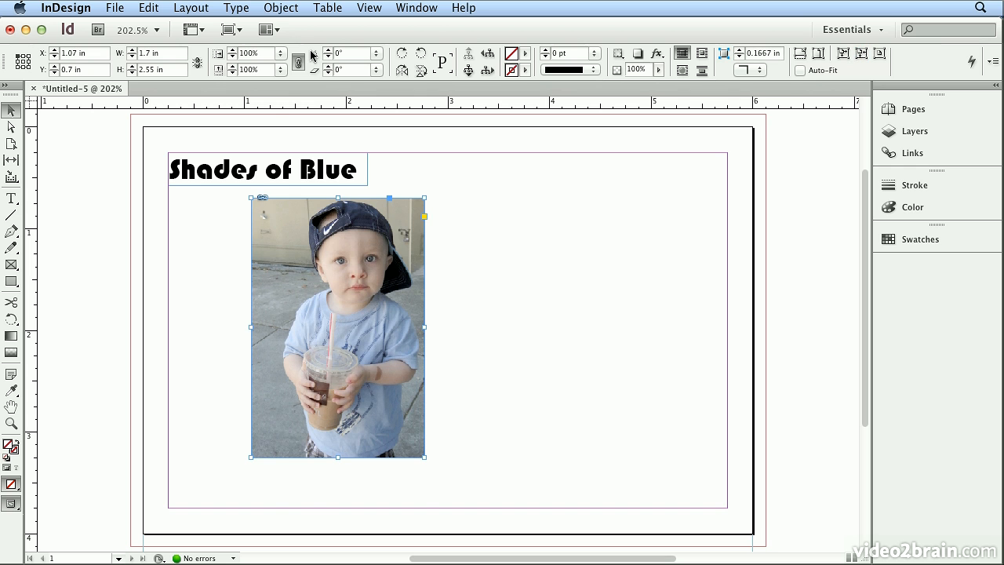
left_click(285, 10)
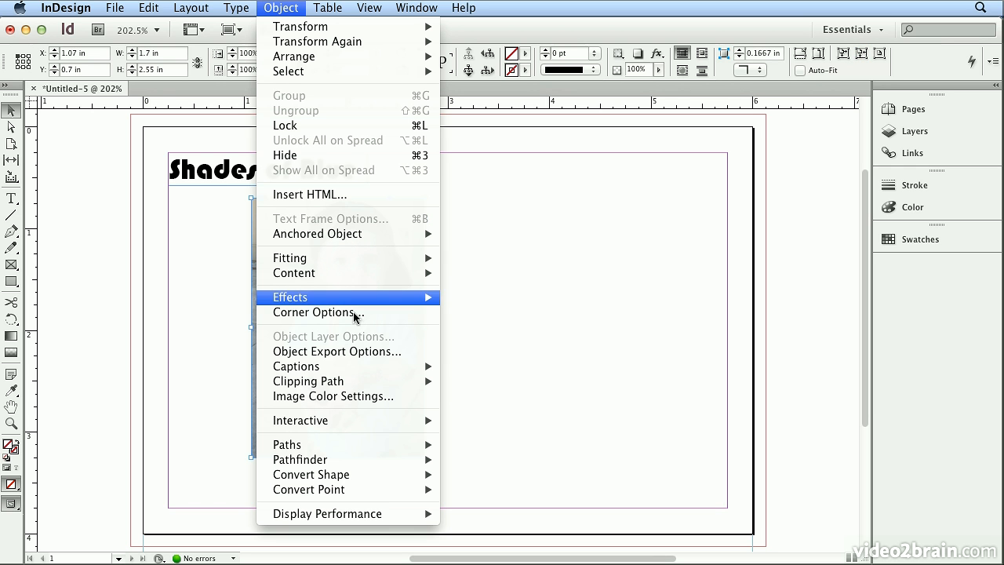
mouse_move(361, 259)
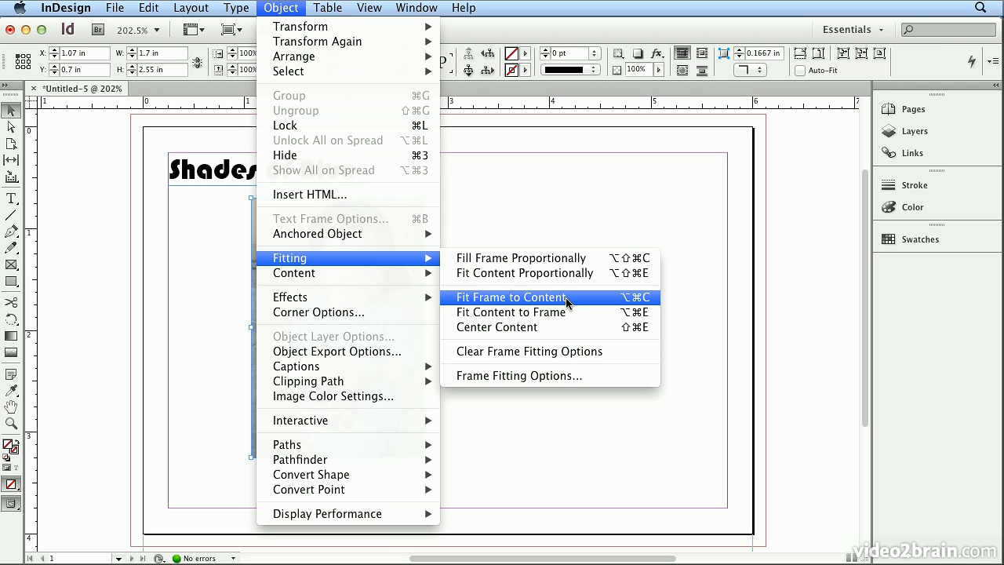
left_click(749, 41)
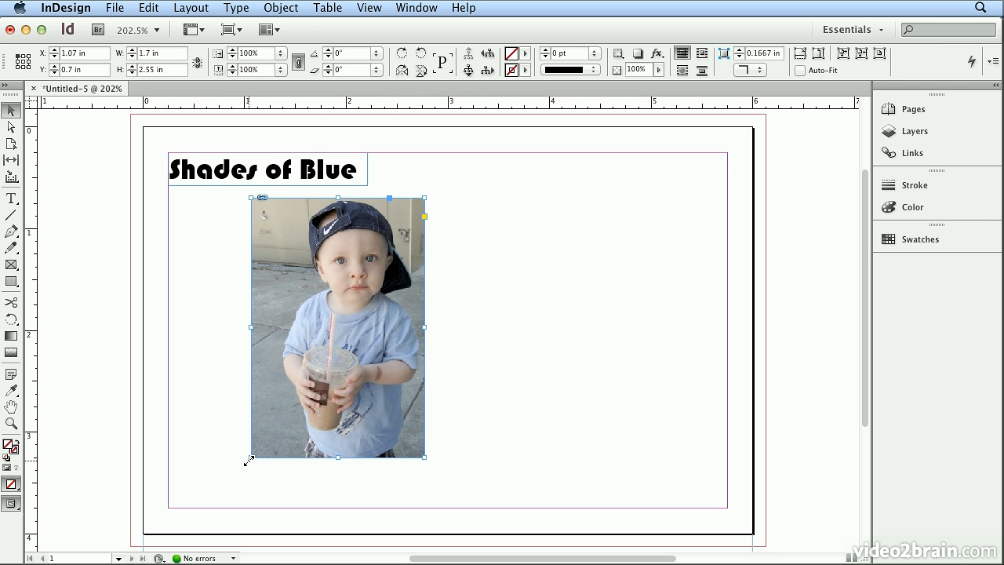
Crop the photo by reducing its frame from the lower-left corner to about 1.3 × 1.83 in.
left_click_drag(250, 460, 291, 385)
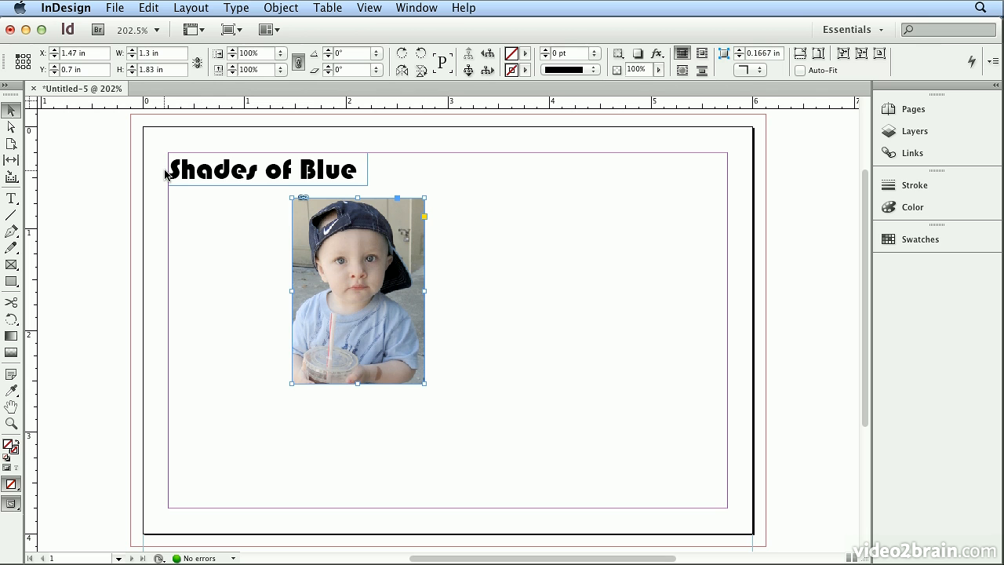
Set the photo frame's width to 1.5 in and its height to 2 in.
double_click(146, 54)
type("1.5")
key("Tab")
type("2")
key("Return")
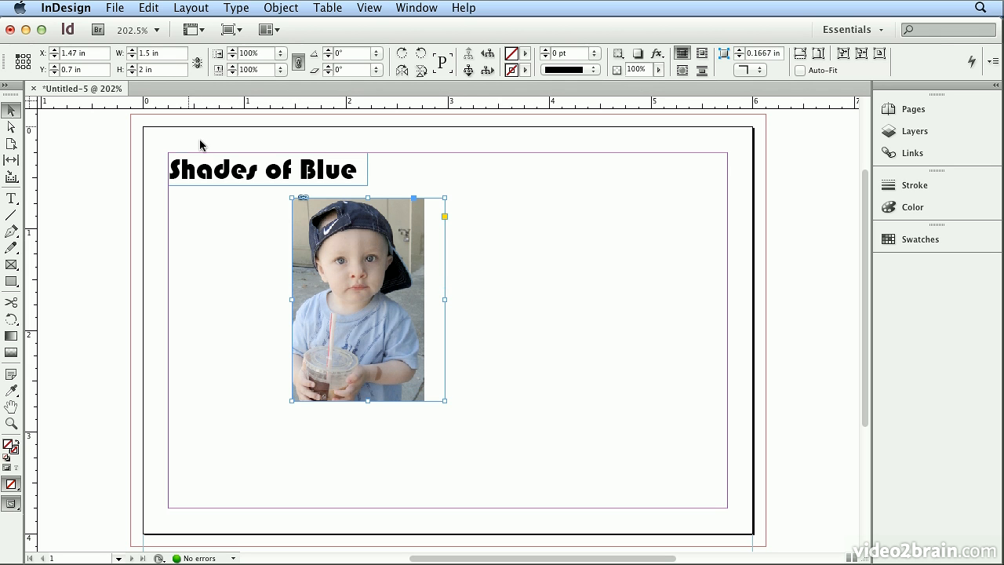
Shift the photo right inside its frame to fill the empty strip, at an X offset of about -0.2 in, and reselect the frame.
left_click(360, 298)
left_click_drag(361, 297, 381, 299)
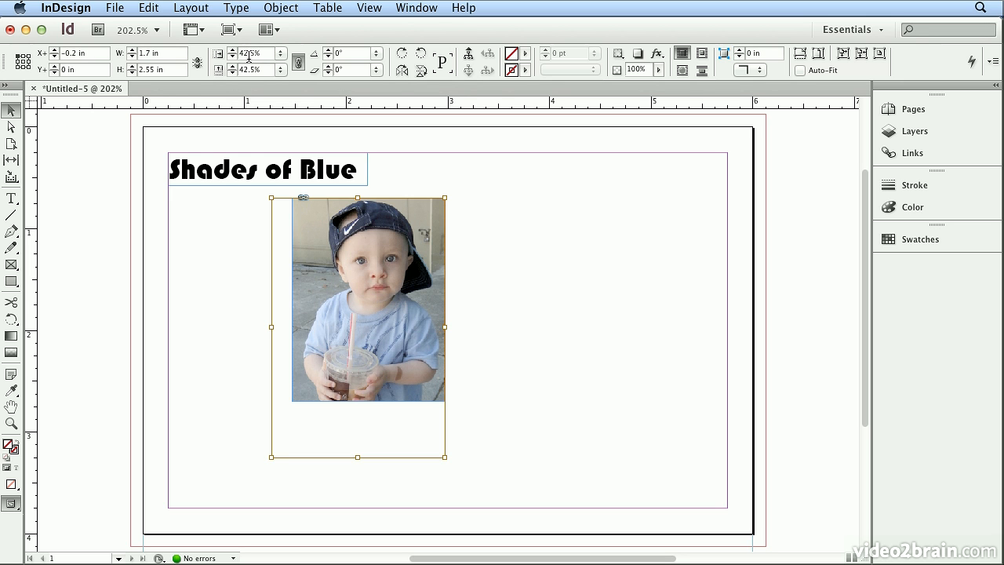
left_click(223, 298)
left_click(322, 285)
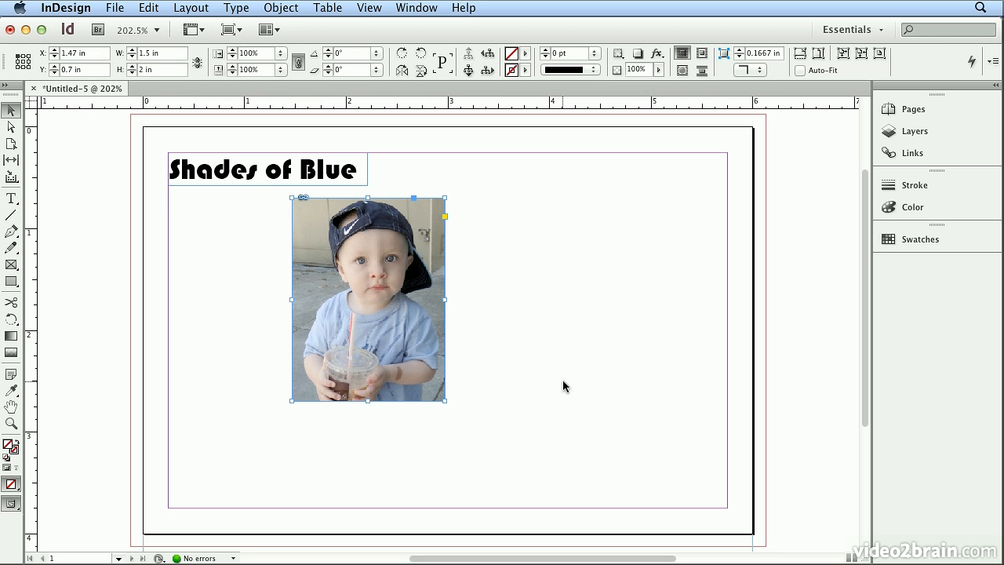
Try rounding all four corners of the photo's frame to about 0.4 in, and undo the rounding.
left_click(445, 216)
left_click_drag(449, 199, 402, 202)
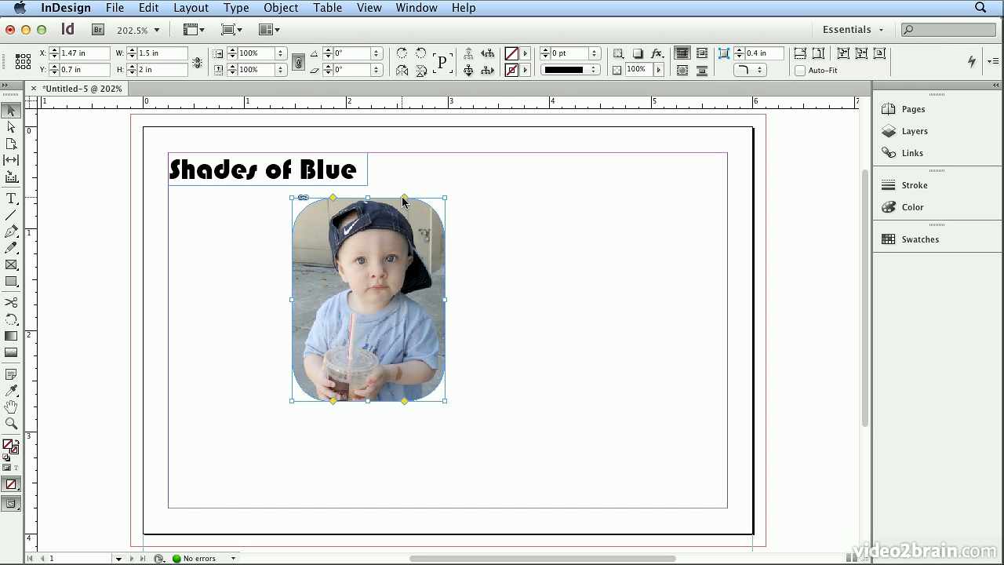
left_click(138, 10)
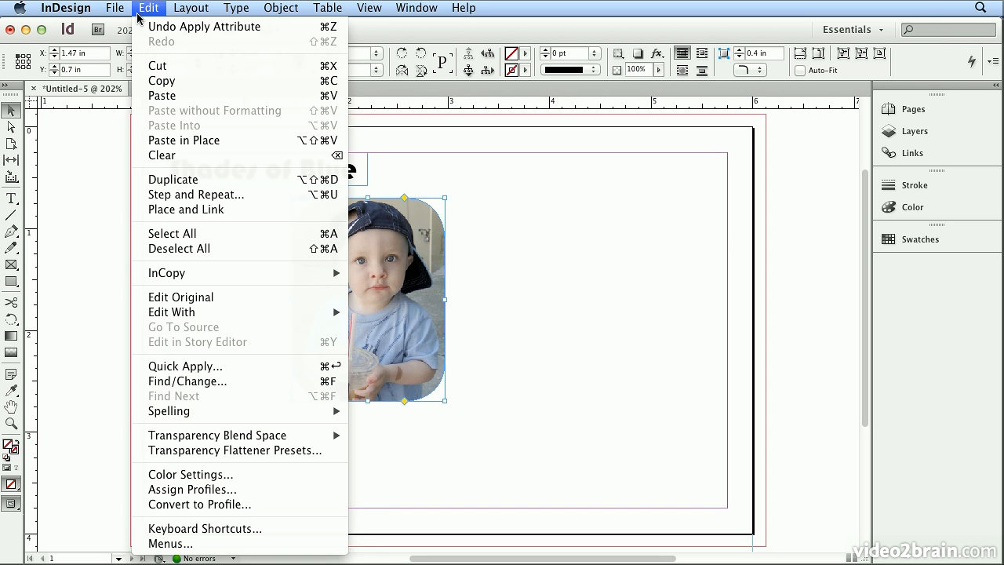
left_click(142, 27)
left_click(139, 8)
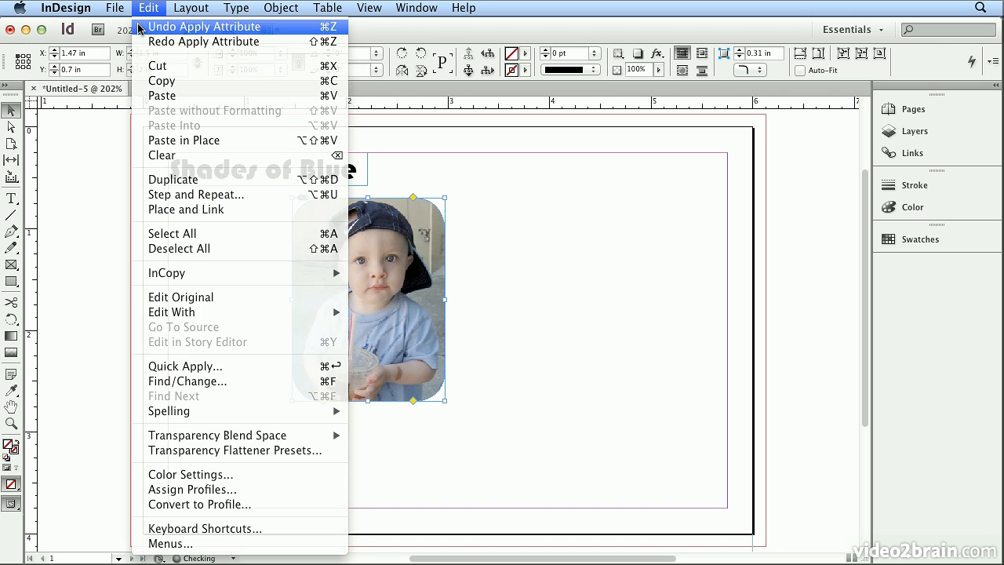
left_click(139, 27)
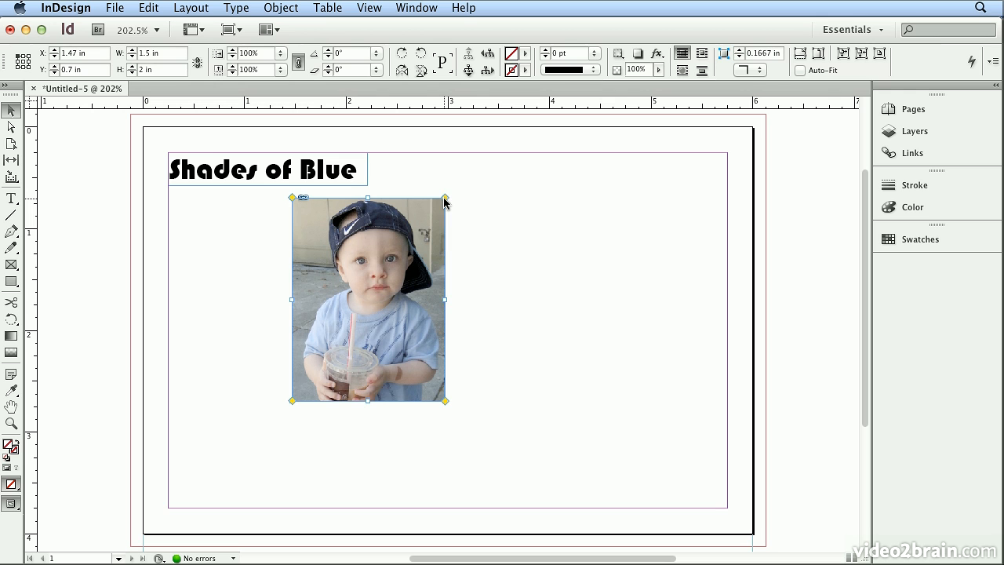
Round only the upper-right corner of the photo's frame, move the photo to the page's left margin, and deselect it.
left_click_drag(445, 199, 407, 200)
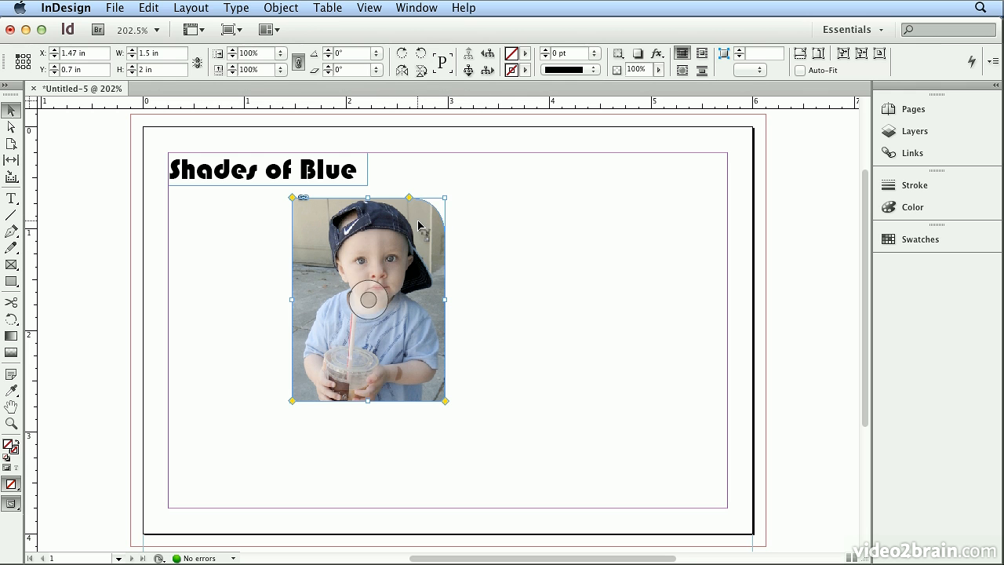
left_click_drag(419, 226, 295, 226)
left_click(432, 256)
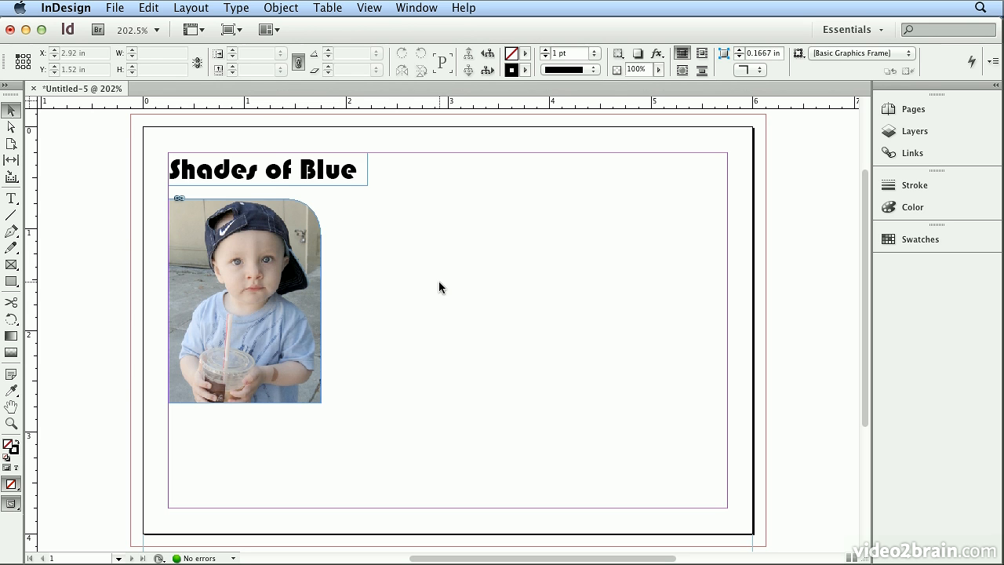
Place Roman_stroll_02.jpg to the right of the first photo, level with its top, in a frame about 1.33 × 2 in, and deselect it.
left_click(117, 8)
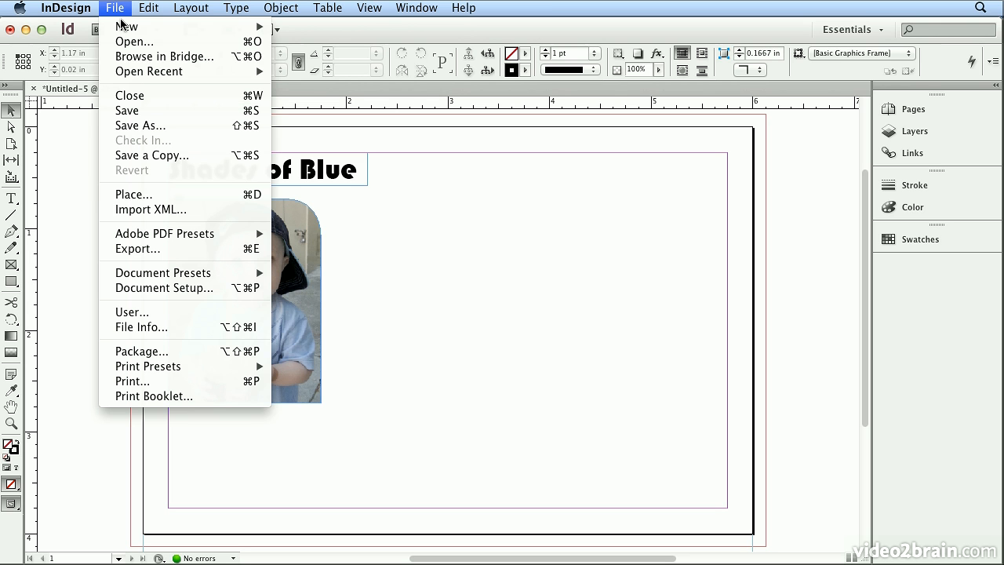
left_click(156, 194)
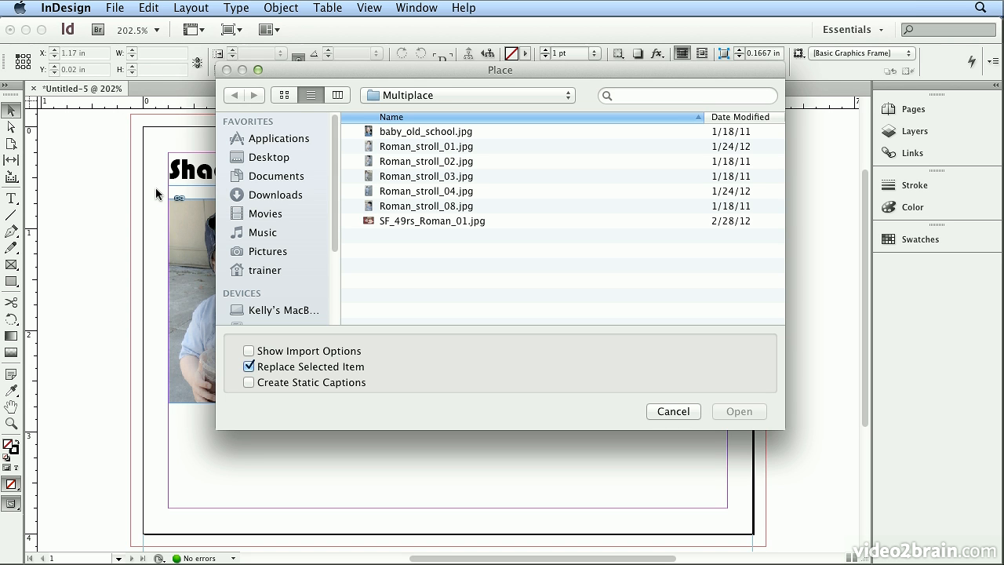
double_click(372, 161)
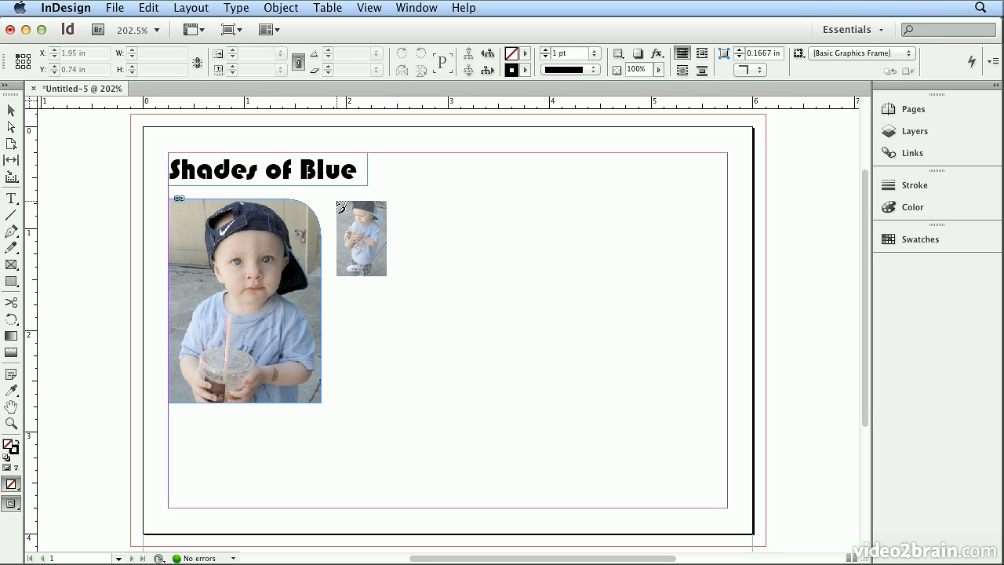
left_click_drag(337, 200, 367, 229)
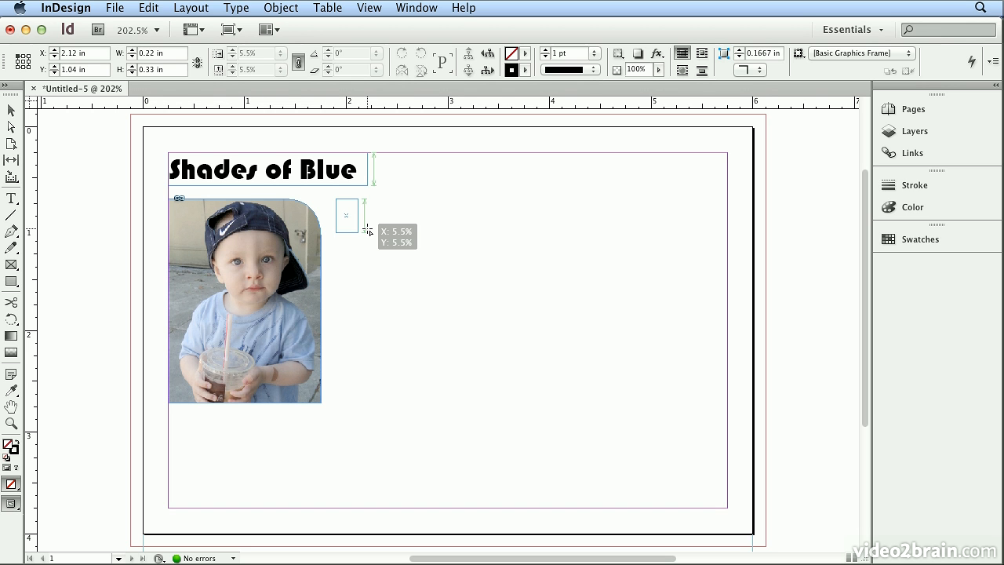
left_click_drag(367, 229, 449, 331)
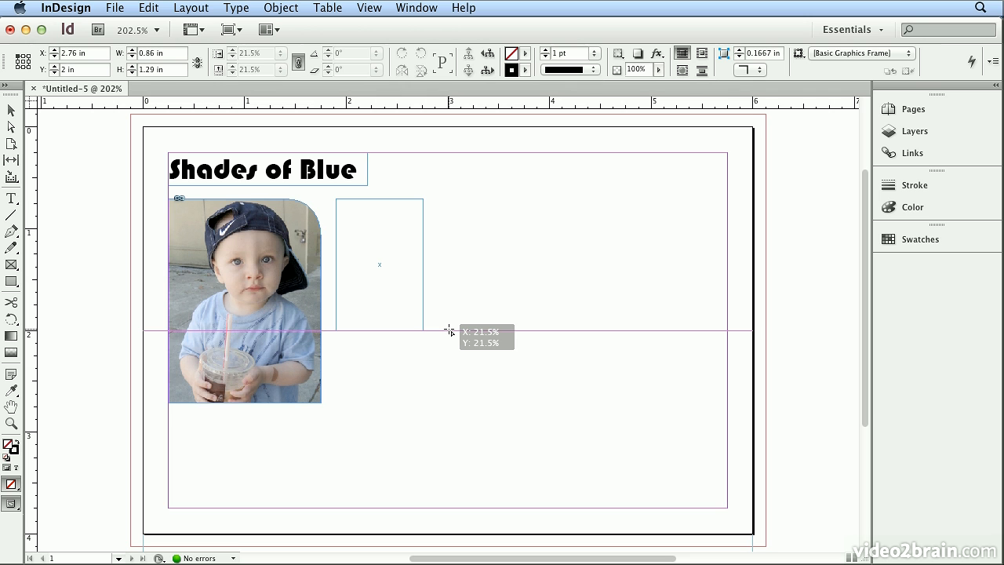
left_click_drag(449, 330, 494, 404)
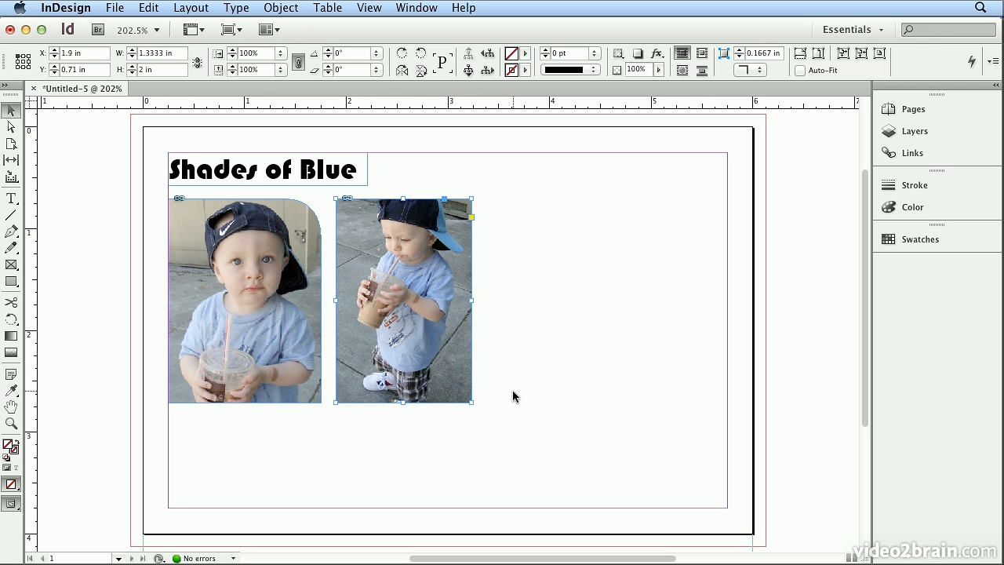
left_click(512, 390)
Place Roman_stroll_04.jpg to the right of the second photo, level with its top, in a frame about 1.31 × 1.97 in.
key("super+d")
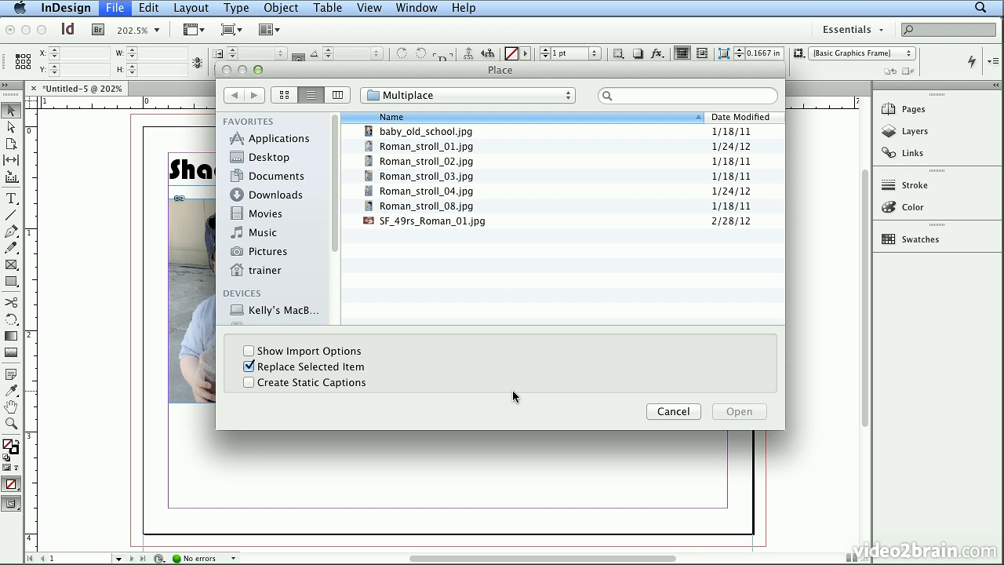
left_click(431, 195)
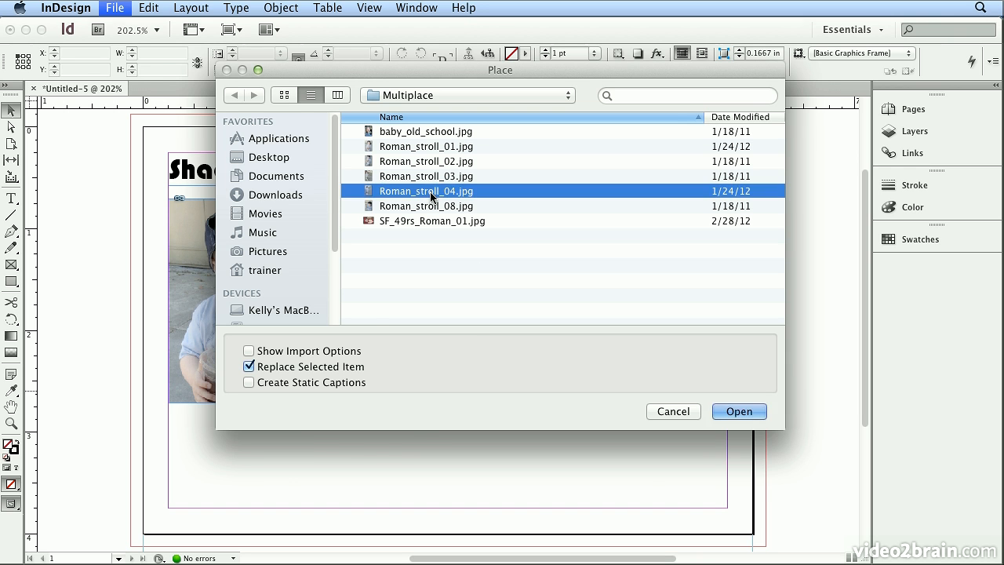
double_click(432, 196)
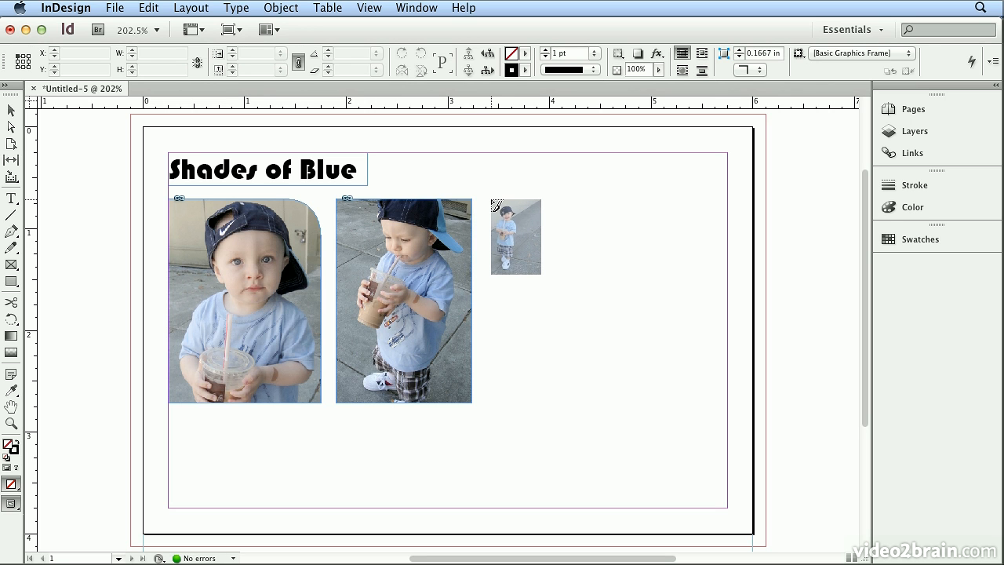
left_click_drag(491, 199, 617, 402)
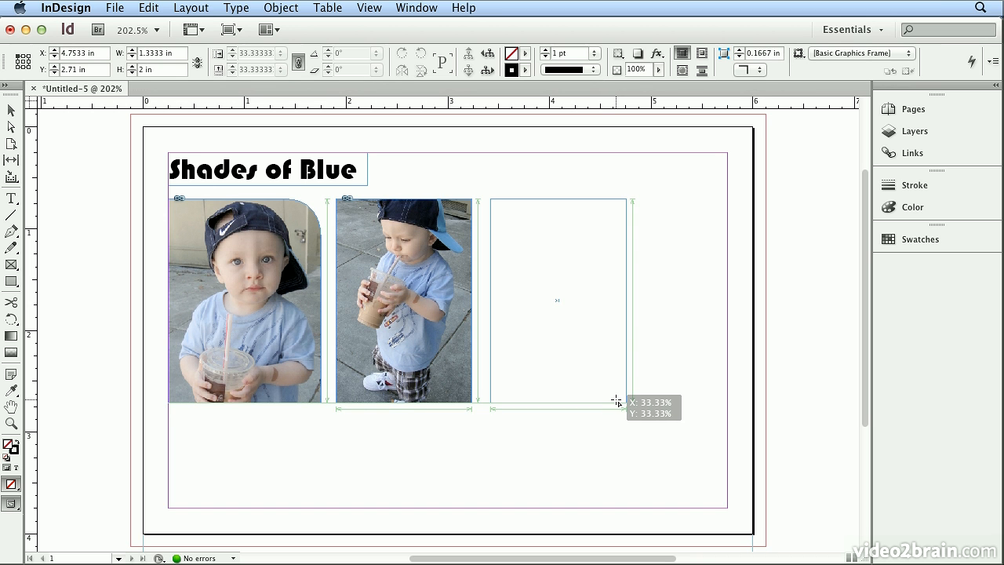
left_click_drag(616, 402, 617, 401)
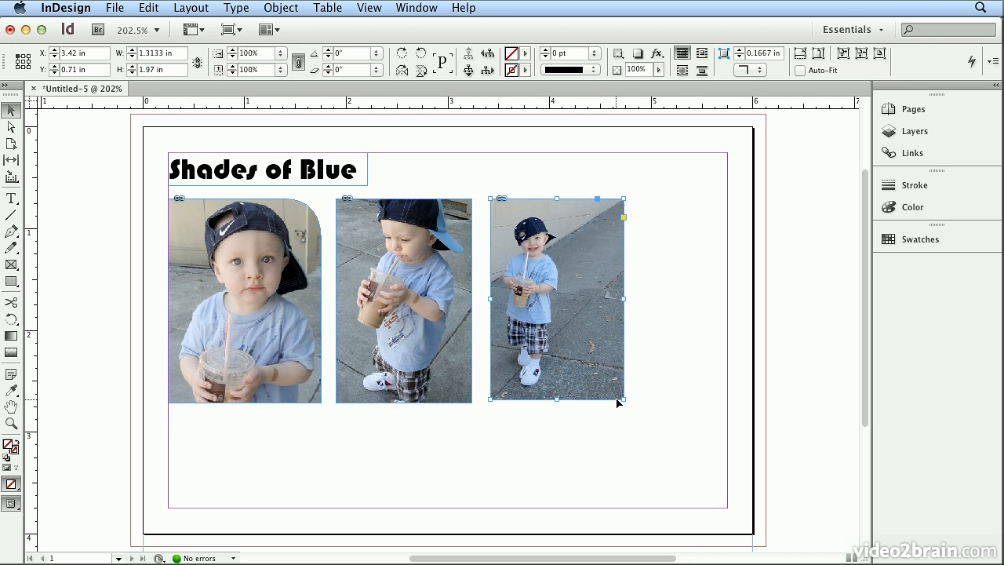
Open the document plane.indd from the Chapter_01 folder with nothing selected.
left_click(115, 8)
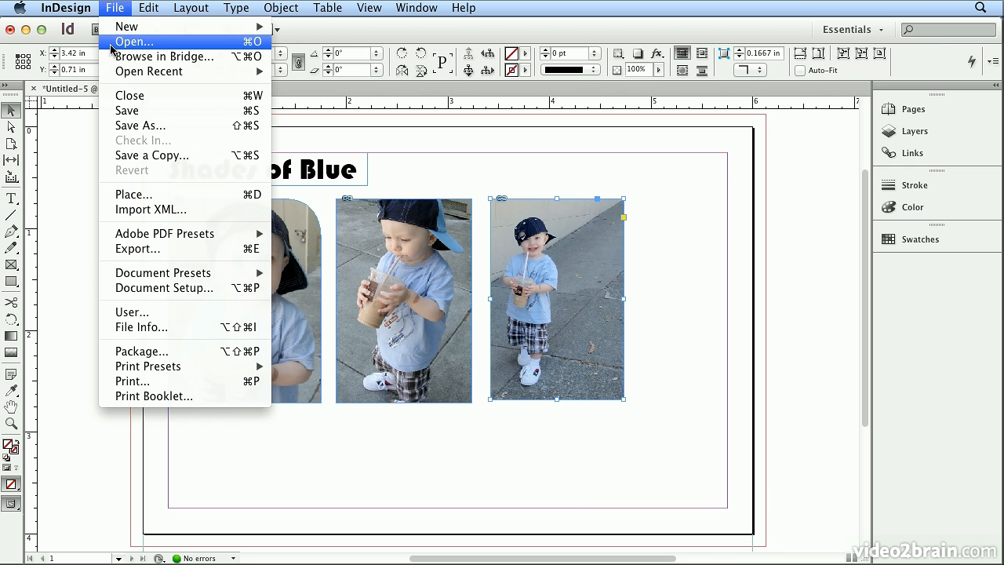
left_click(112, 46)
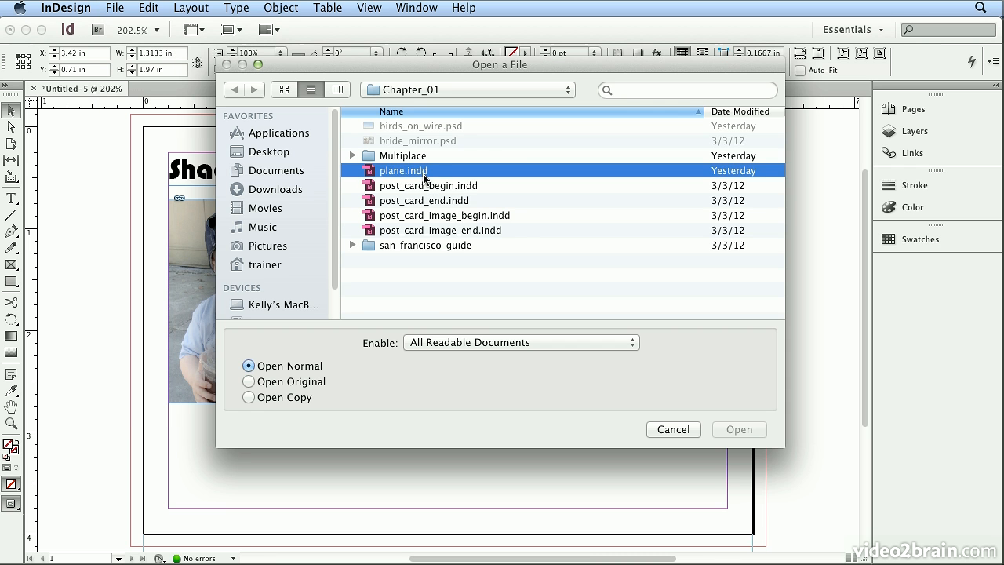
double_click(424, 171)
left_click(448, 420)
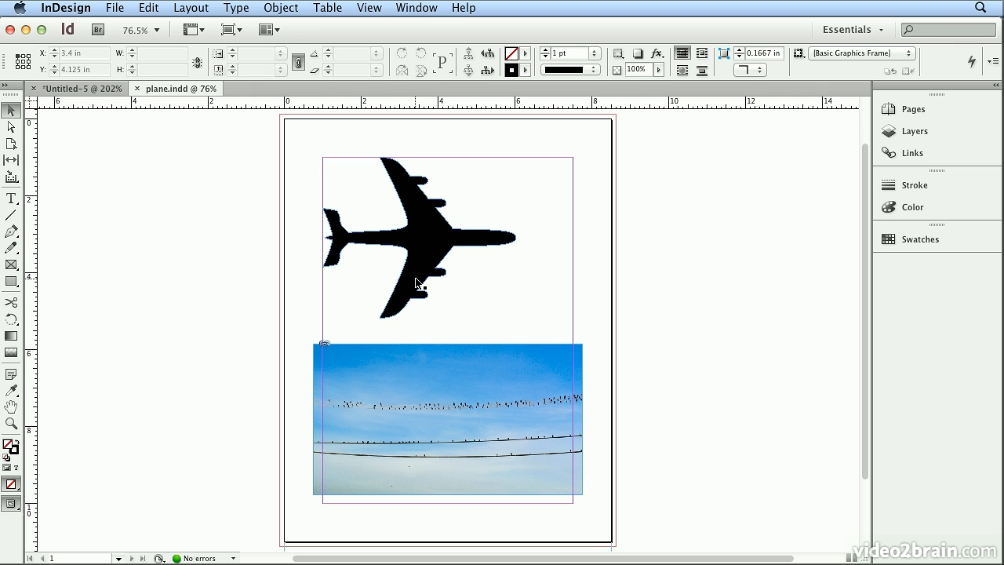
left_click(12, 130)
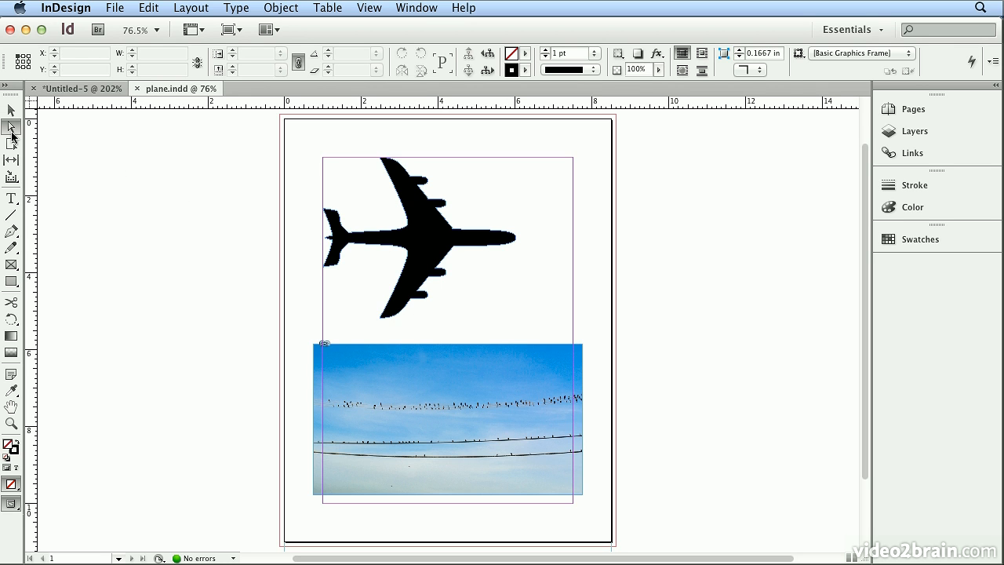
left_click(499, 447)
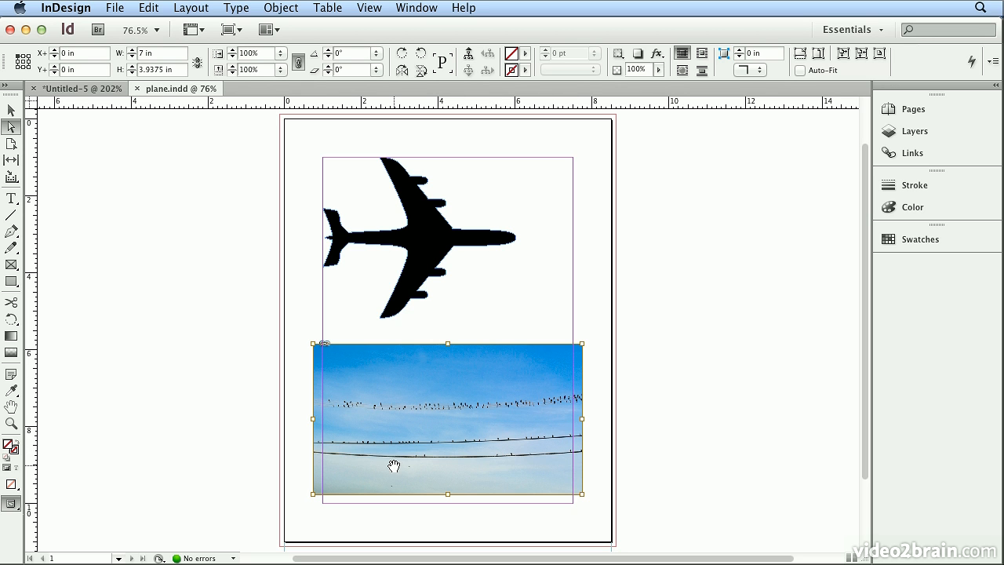
left_click(11, 110)
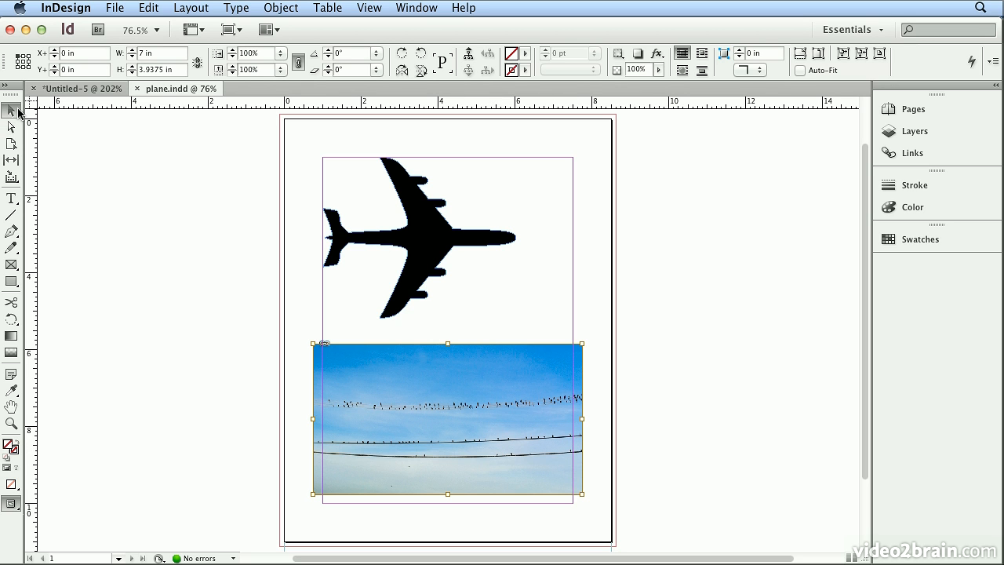
left_click(277, 408)
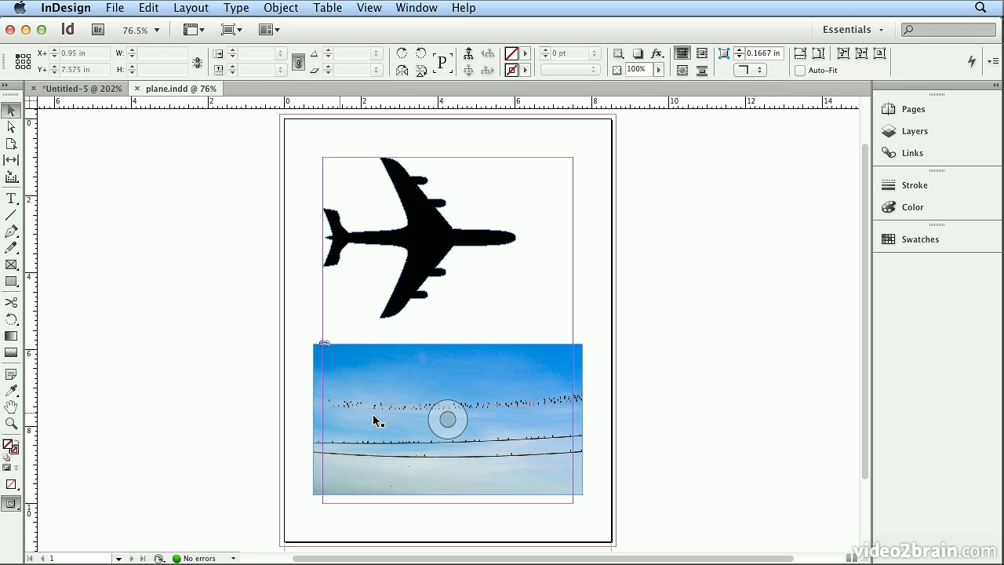
Cut the birds-on-wires photo out of its rectangular frame and paste it into the airplane shape.
left_click(455, 418)
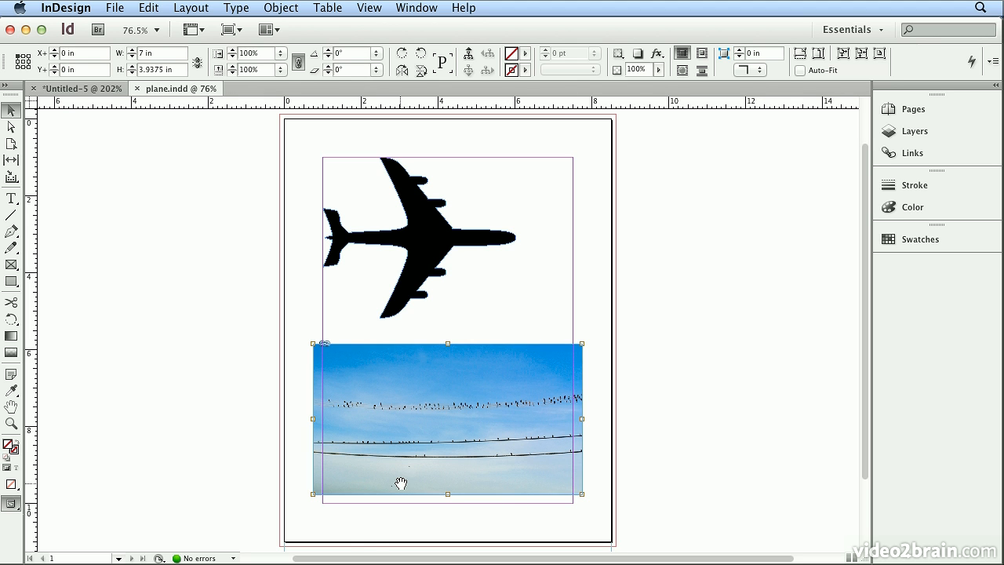
left_click(149, 8)
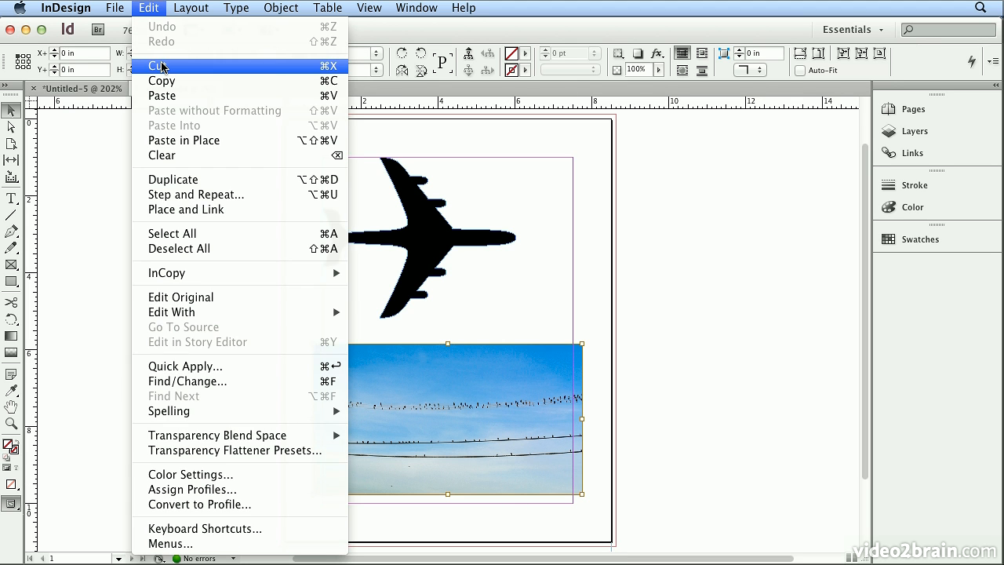
left_click(161, 66)
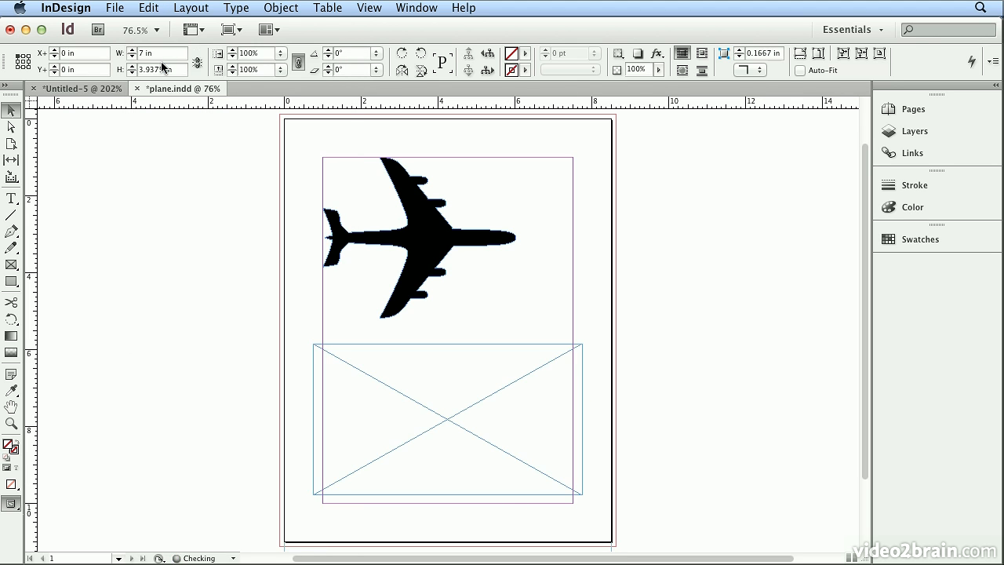
left_click(437, 238)
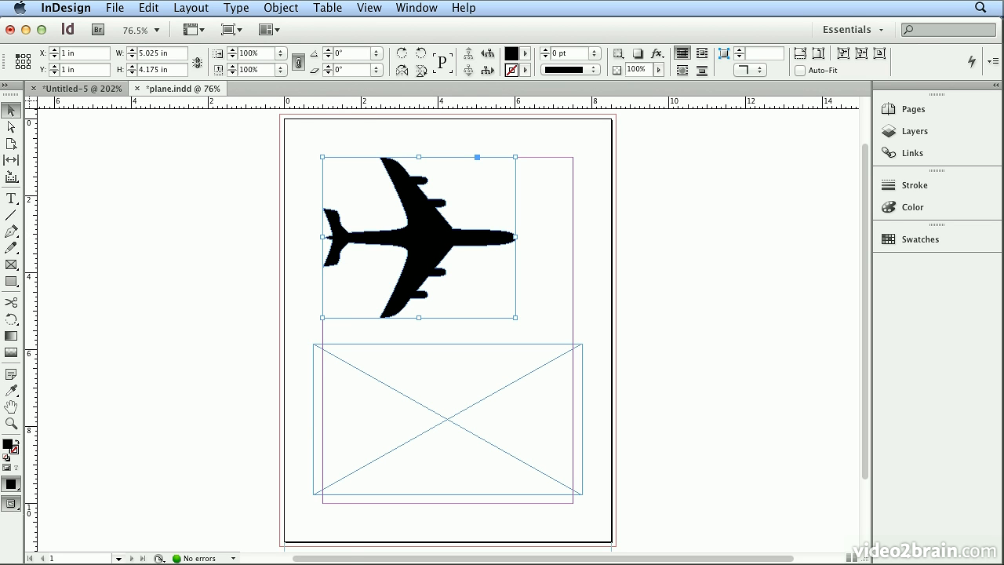
left_click(149, 8)
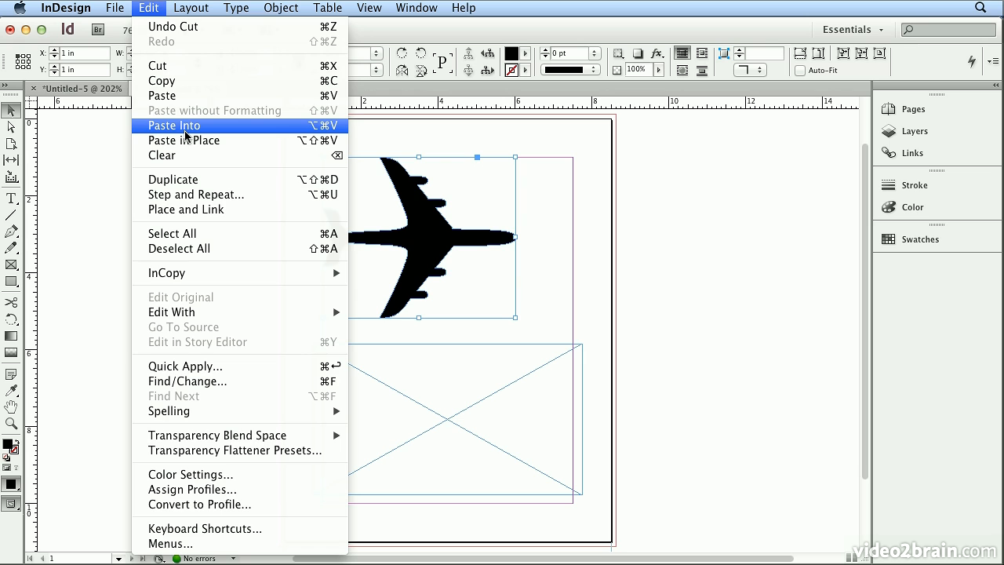
left_click(175, 125)
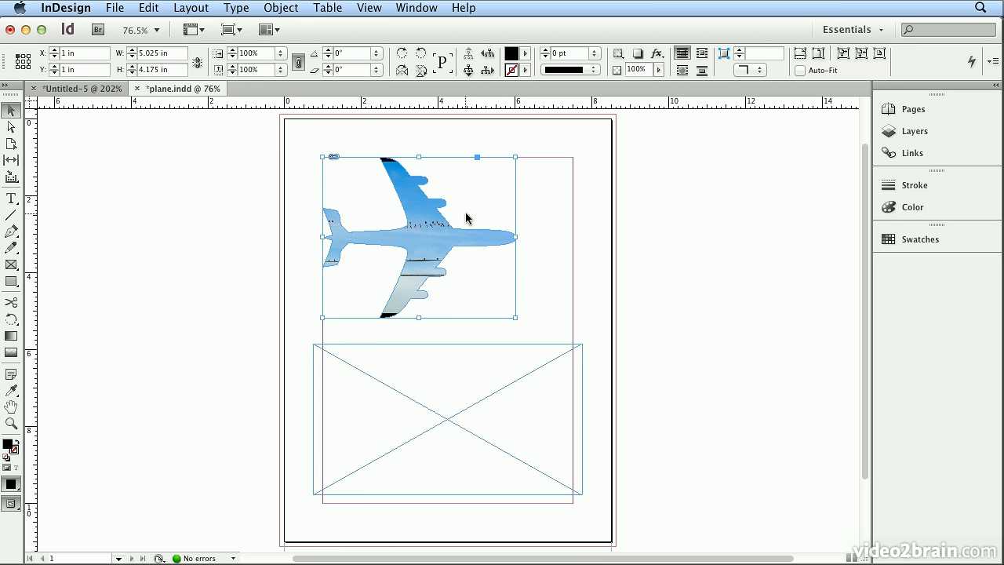
Enlarge the birds-on-wires photo inside the airplane shape to about 112% so it covers both wing tips.
mouse_move(417, 229)
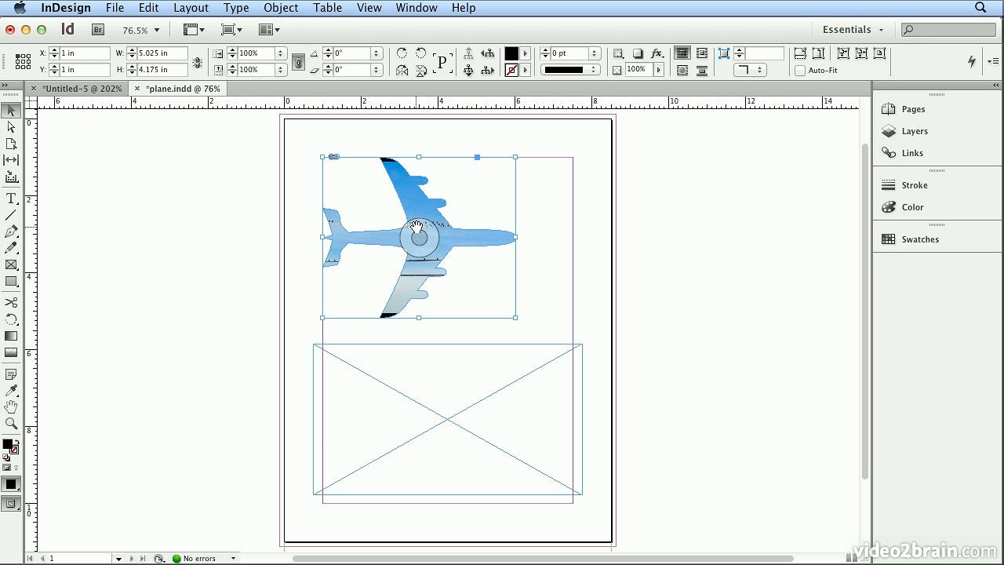
left_click(433, 236)
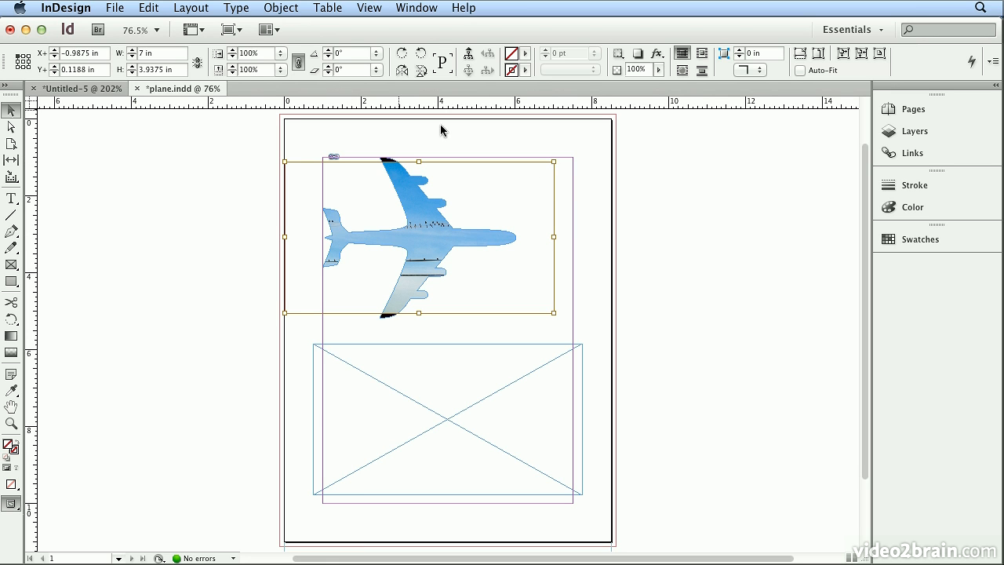
left_click_drag(556, 161, 570, 152)
left_click_drag(284, 312, 267, 321)
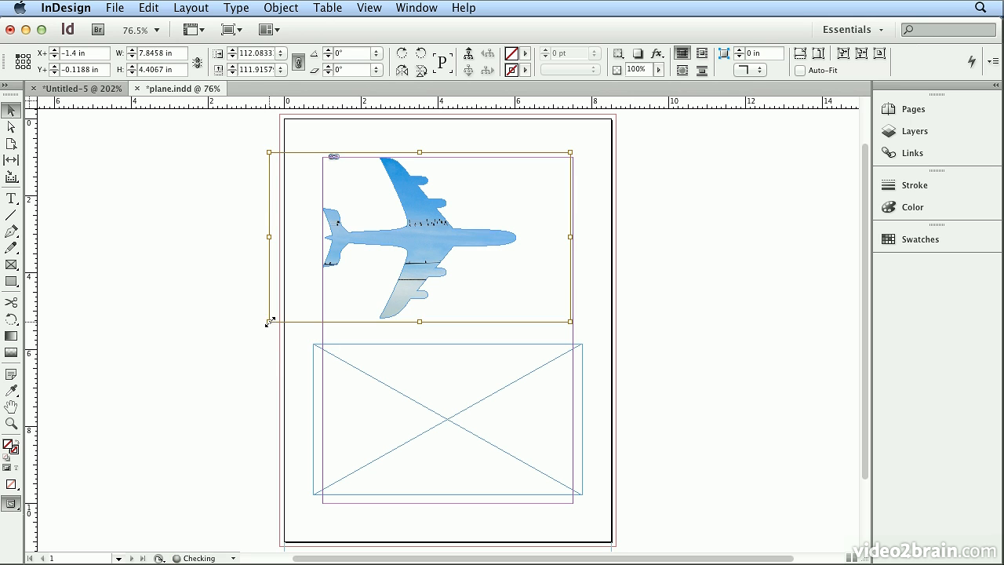
left_click(262, 374)
left_click(406, 388)
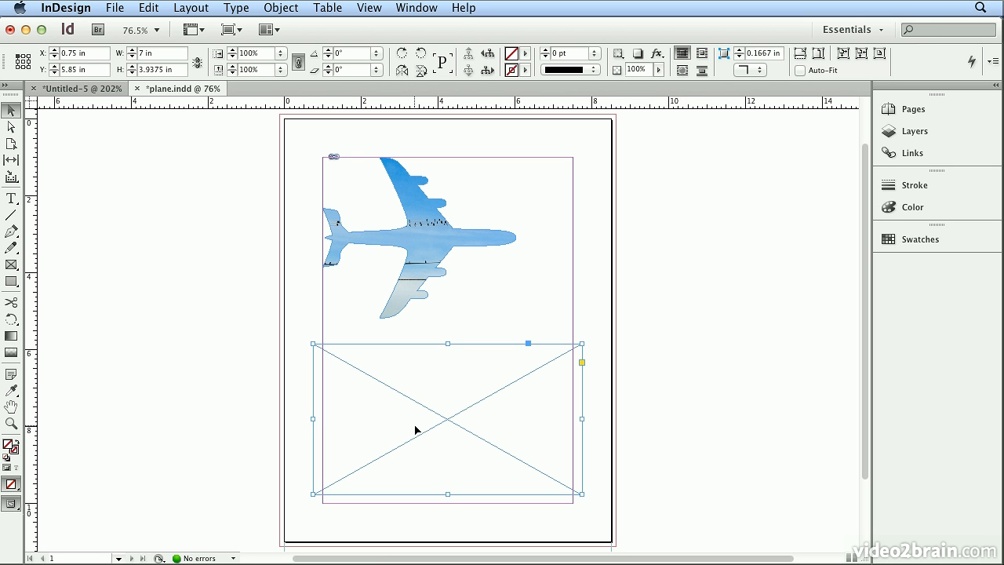
In the Shades of Blue postcard, create an empty rectangular graphics frame 1.5 in wide and 1 in high below the first photo.
left_click(113, 94)
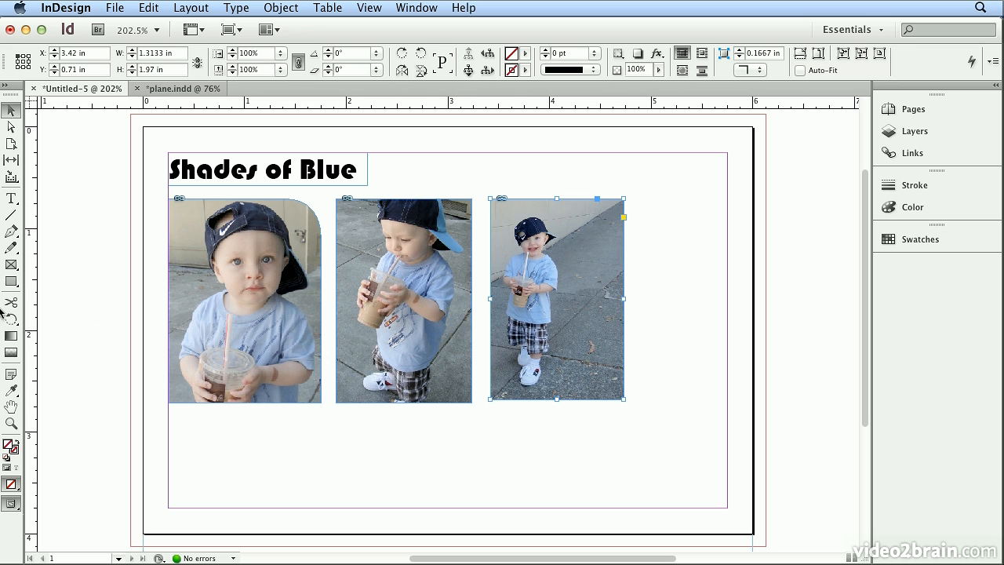
left_click(8, 267)
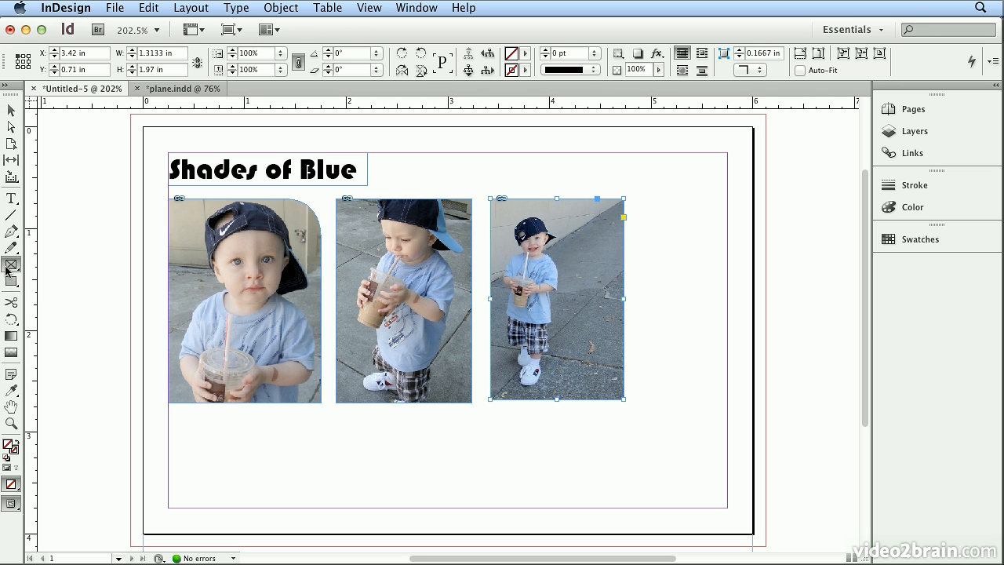
left_click(185, 431)
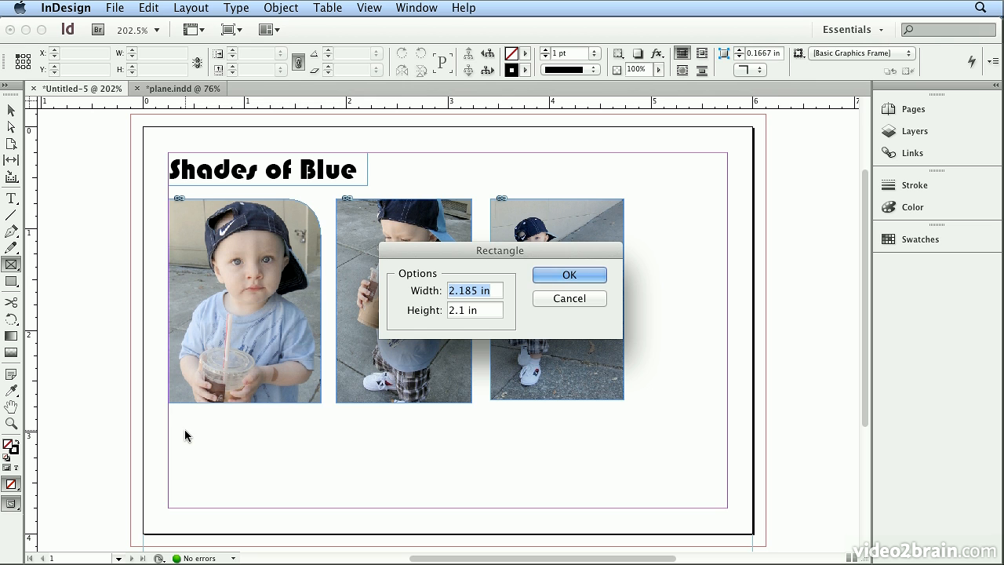
type("1.5")
key("Tab")
type("1")
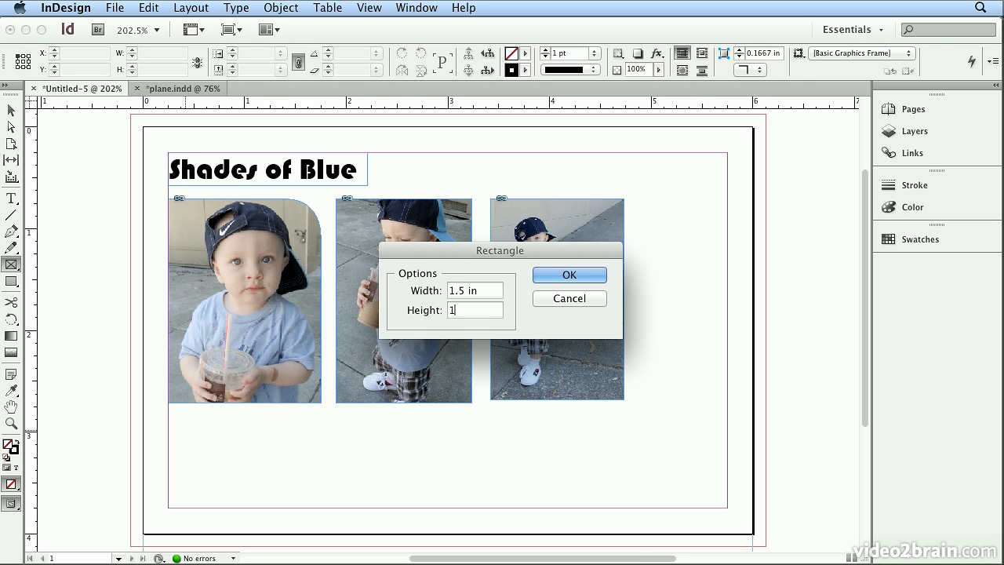
key("Return")
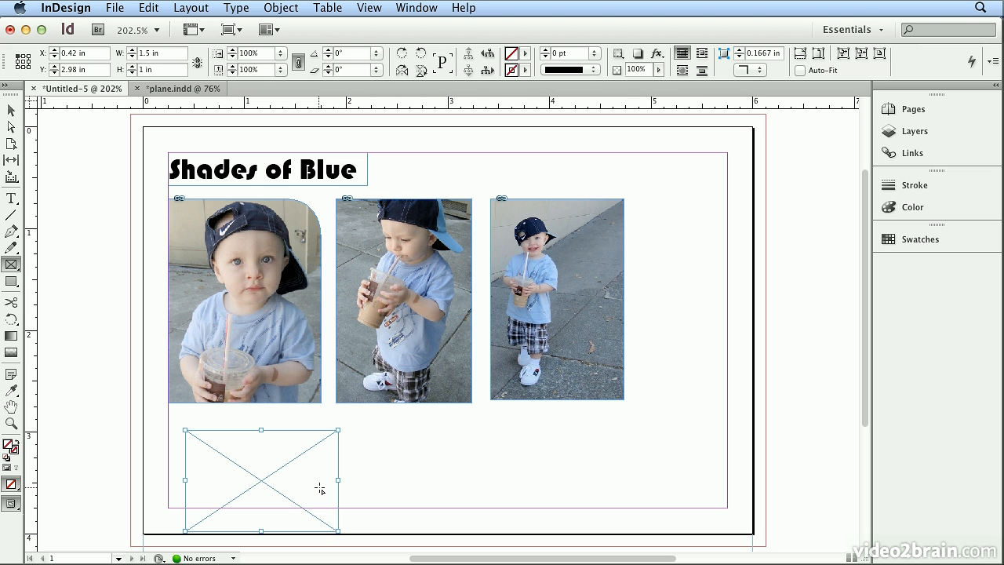
Create a 1.5 × 1 in rectangle with the Rectangle tool beside the empty frame, level with its top, and deselect it.
left_click(12, 281)
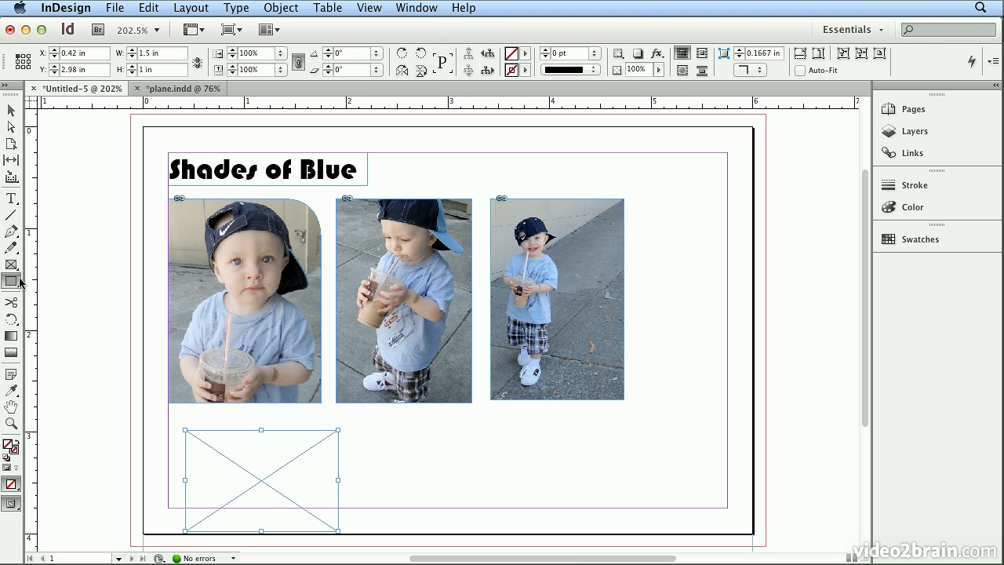
left_click(373, 436)
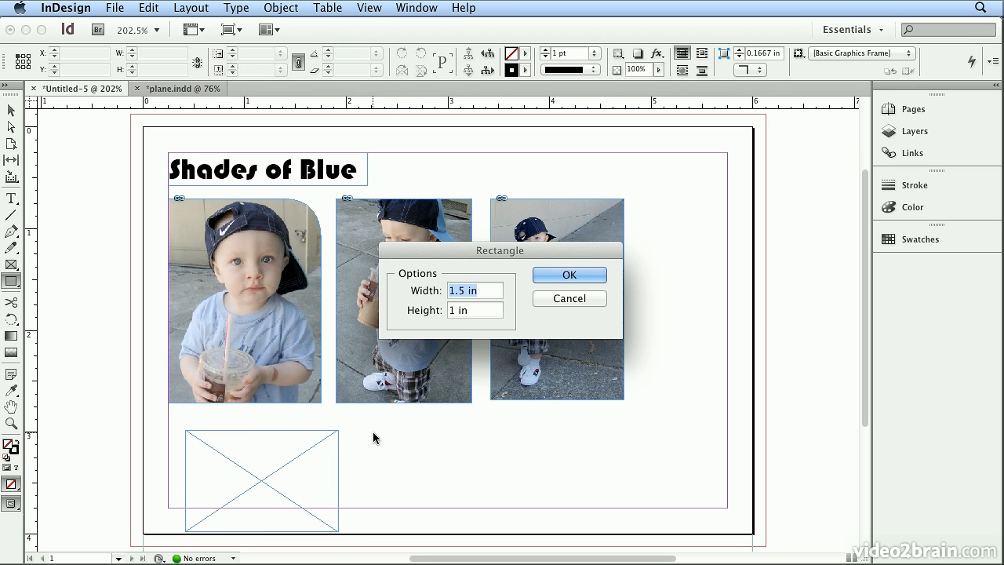
left_click(598, 276)
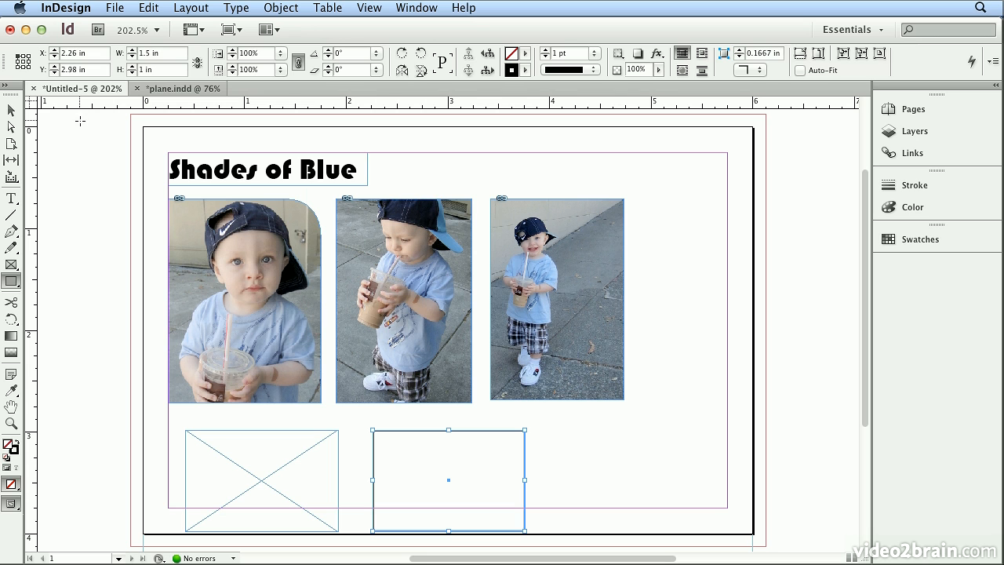
left_click(13, 111)
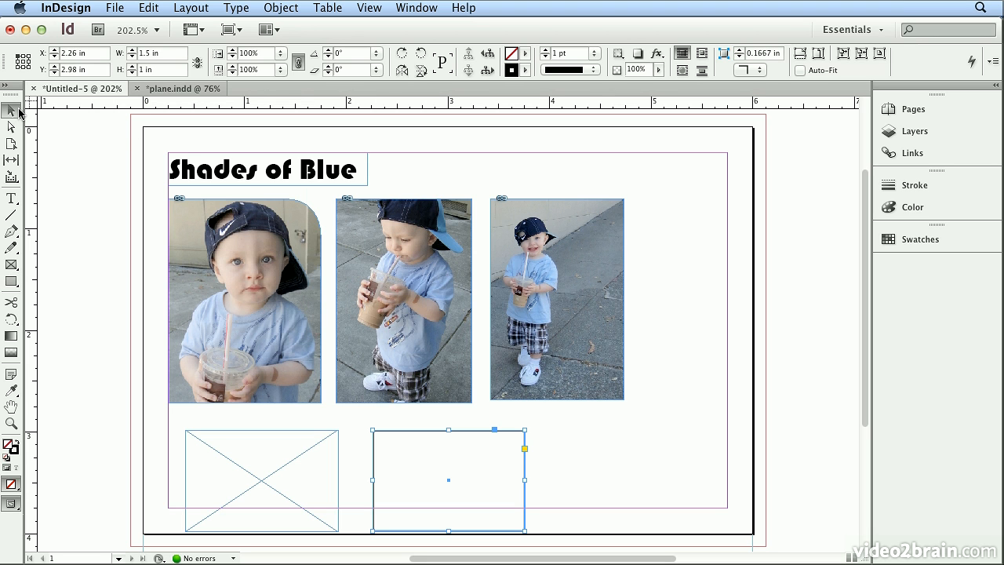
left_click(63, 133)
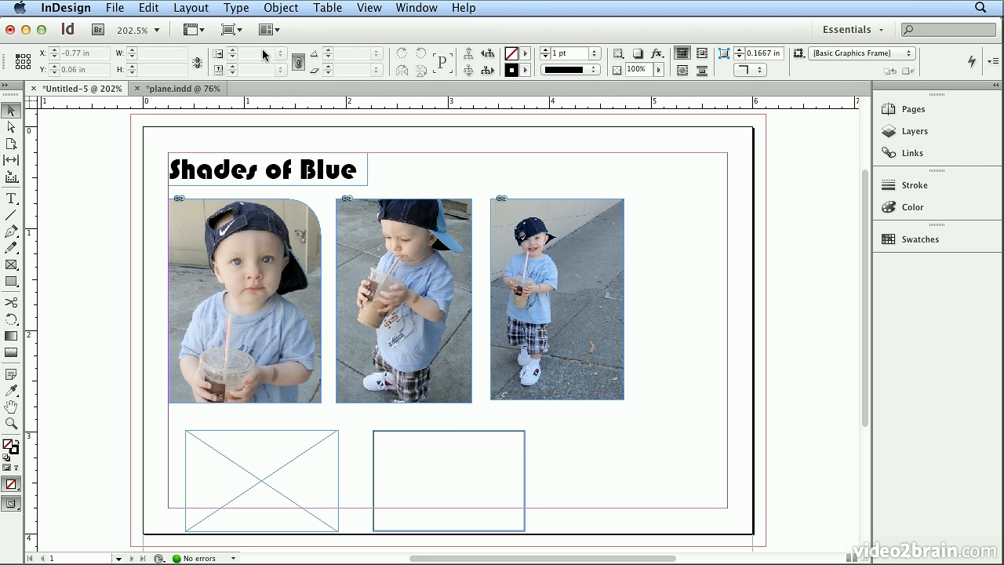
Check how the empty frame and the stroked rectangle look in Preview mode, and return to Normal view.
left_click(243, 34)
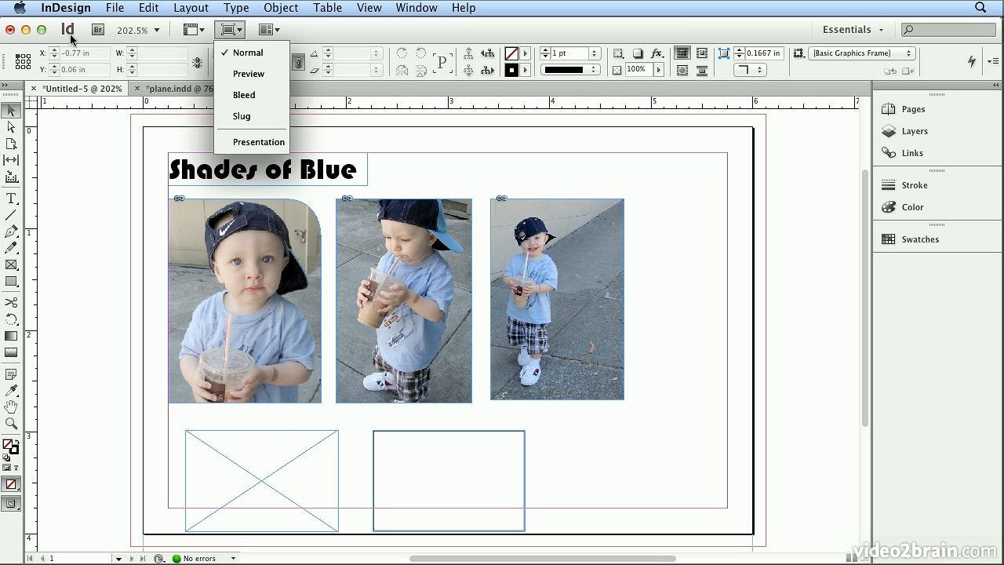
left_click(244, 76)
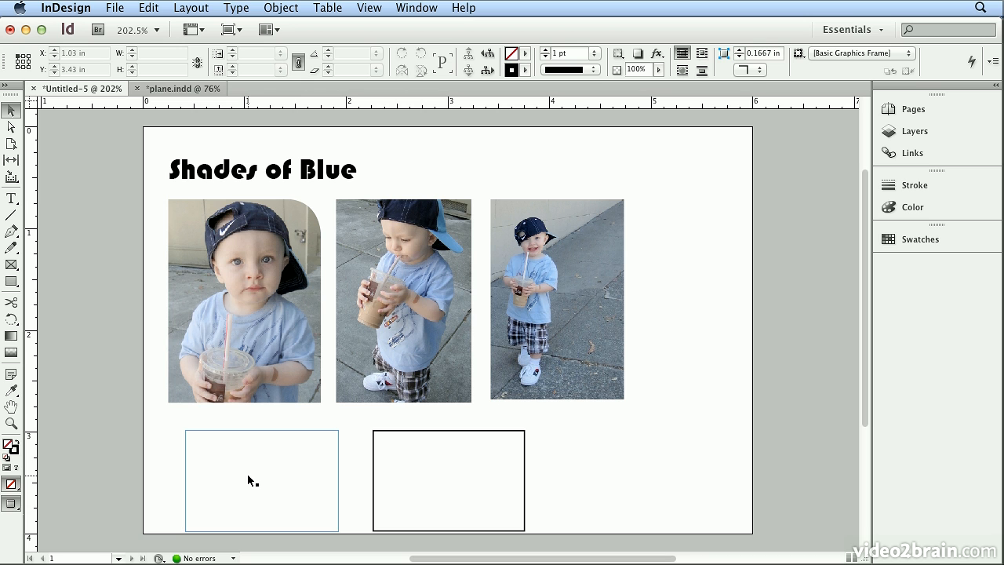
left_click(228, 30)
left_click(232, 53)
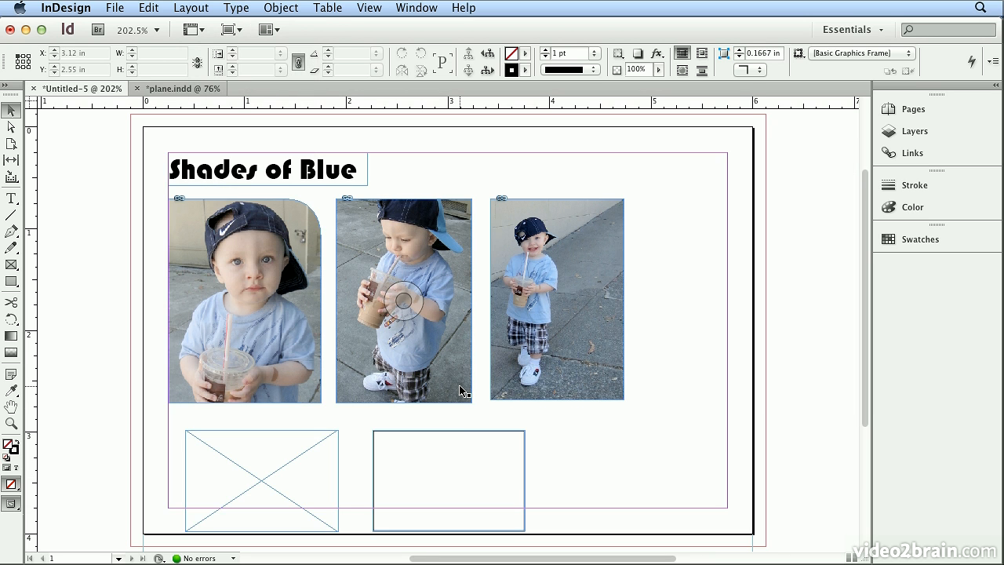
Set the stroke weight of the rectangle below the second photo to 3 pt and deselect it.
left_click(459, 430)
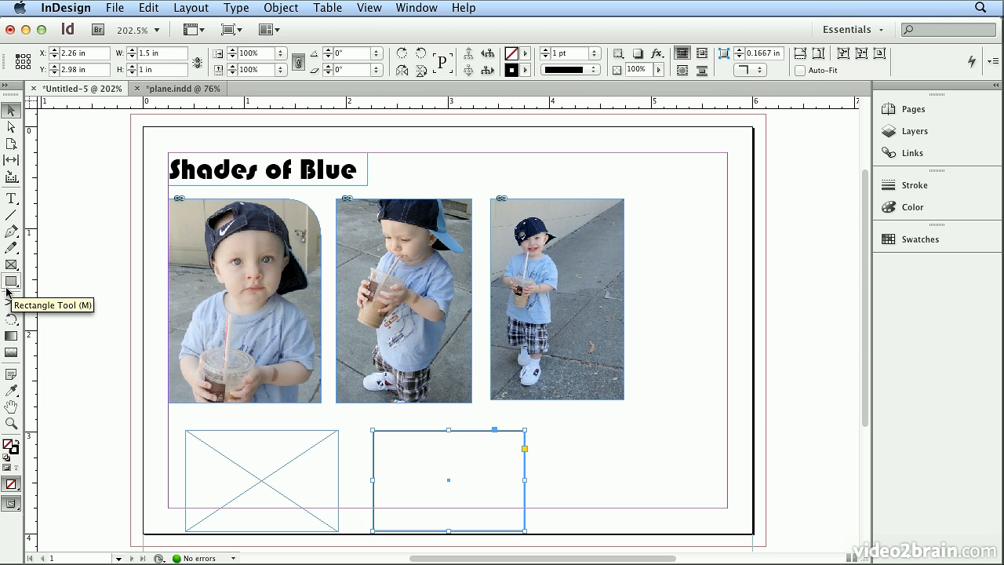
left_click(548, 52)
left_click(548, 52)
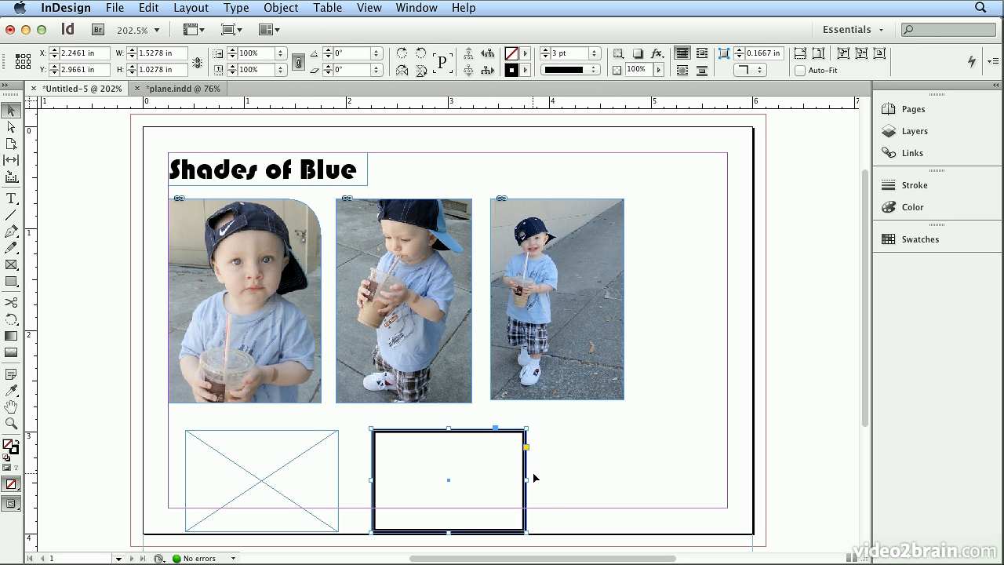
left_click(569, 436)
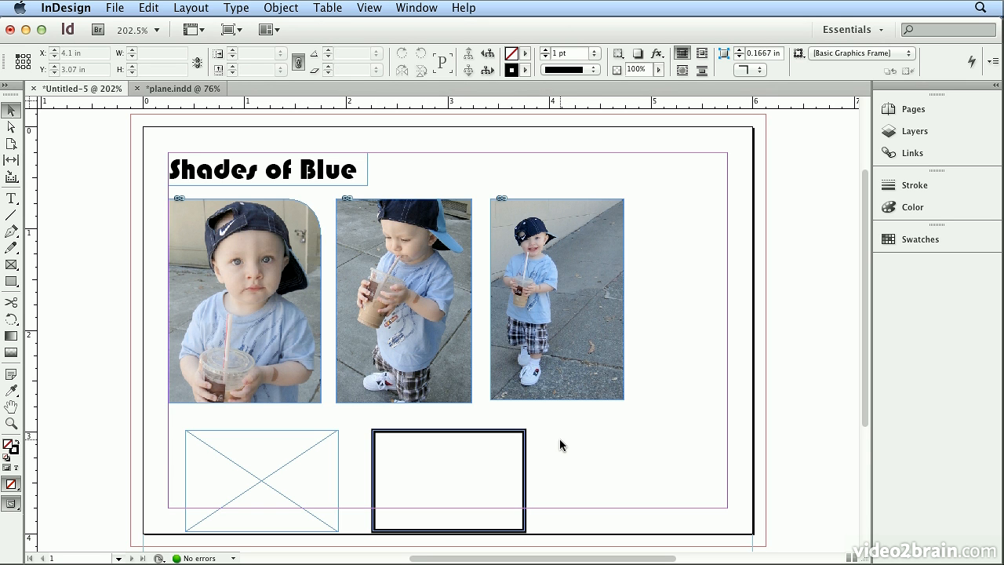
Place SF_49rs_Roman_01.jpg into the empty frame and baby_old_school.jpg into the stroked rectangle, importing both images together.
left_click(122, 7)
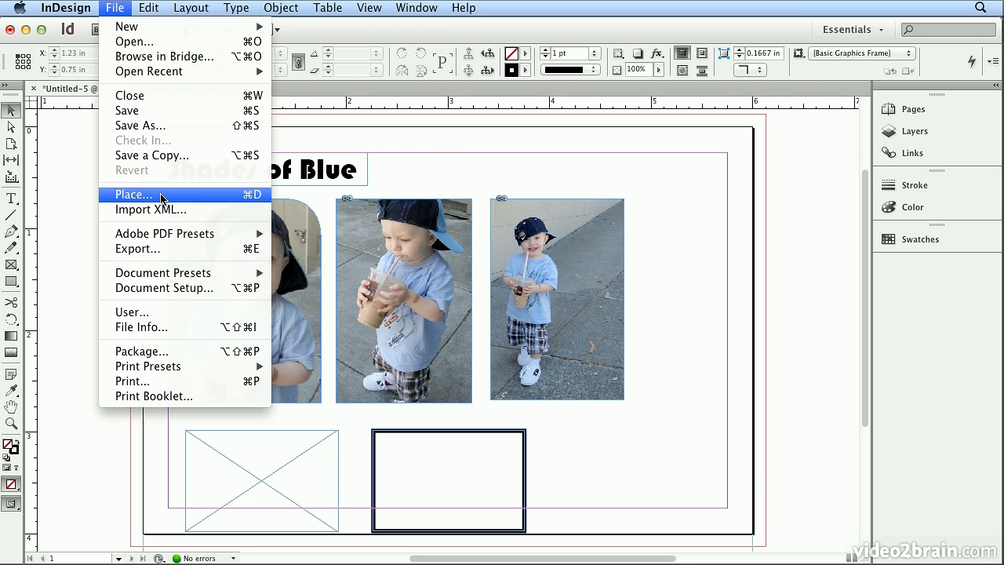
left_click(133, 195)
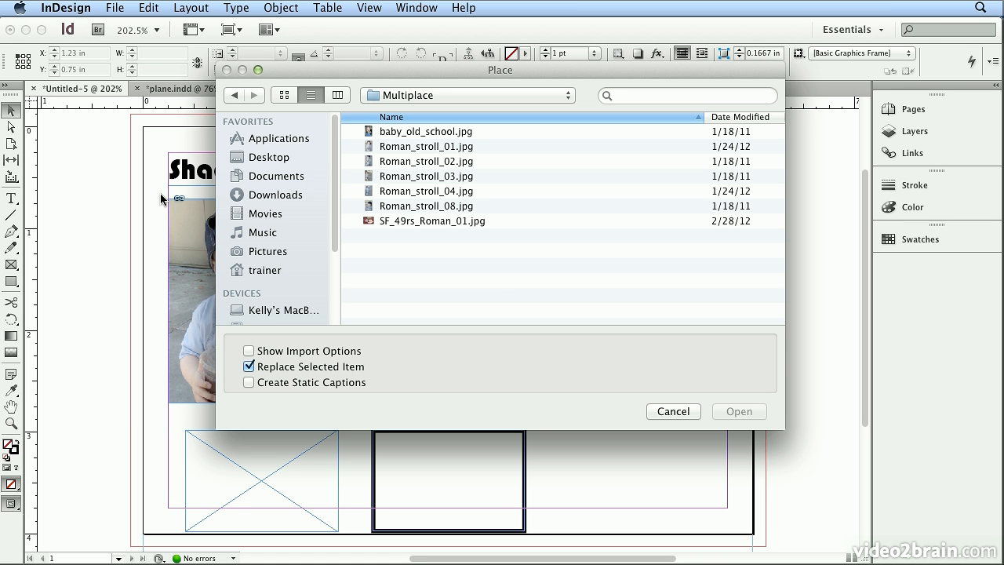
left_click(367, 132)
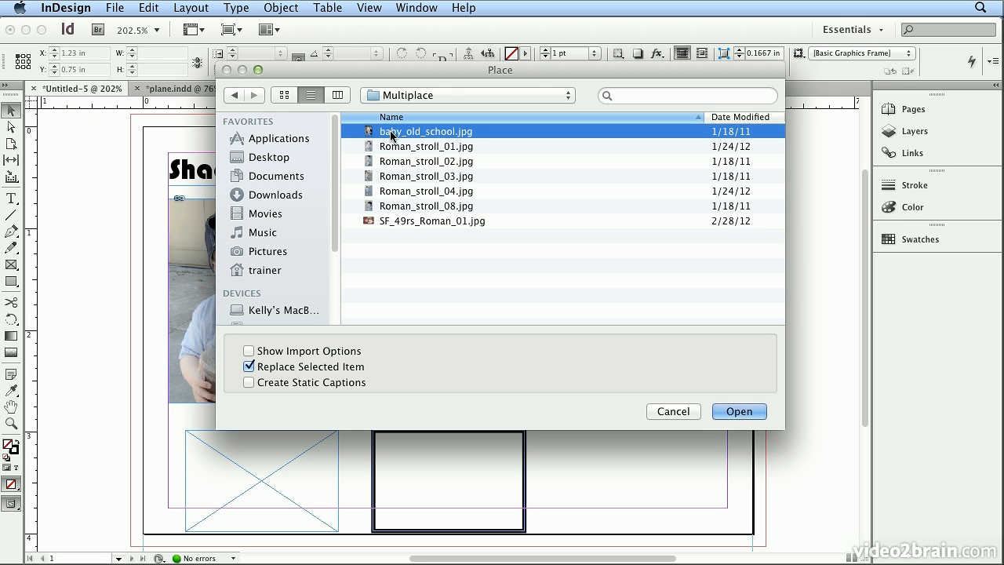
left_click(394, 224, "super")
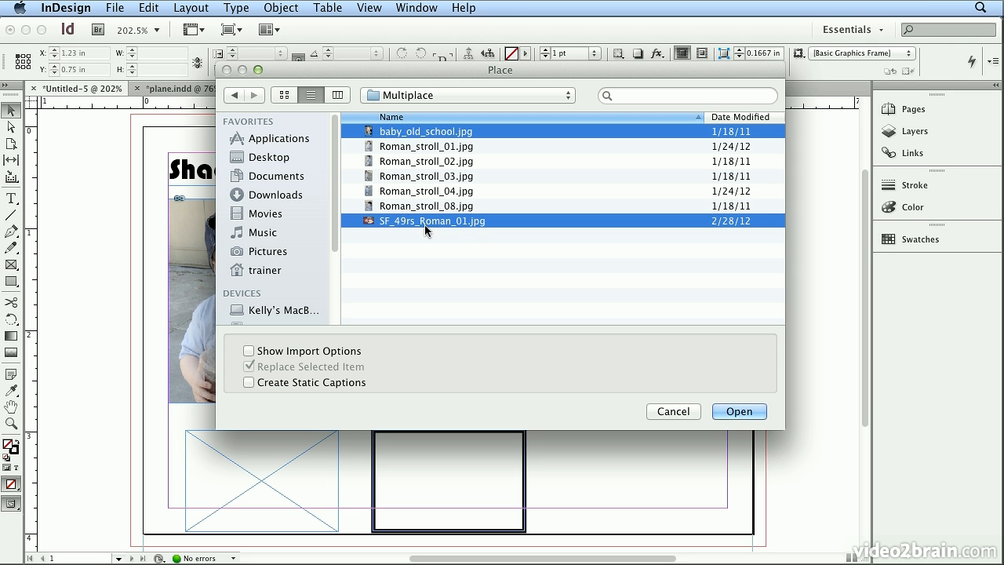
left_click(738, 411)
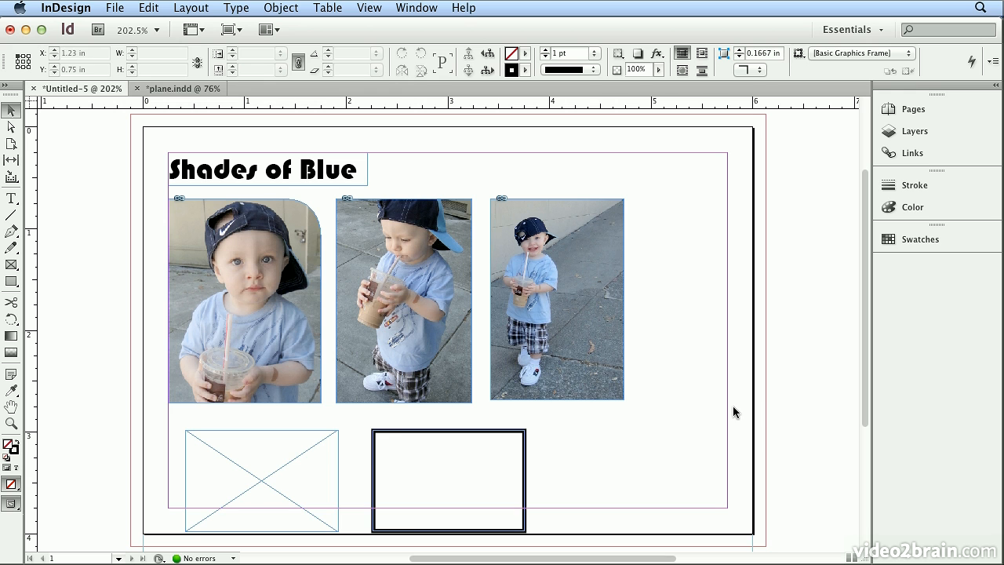
left_click(249, 492)
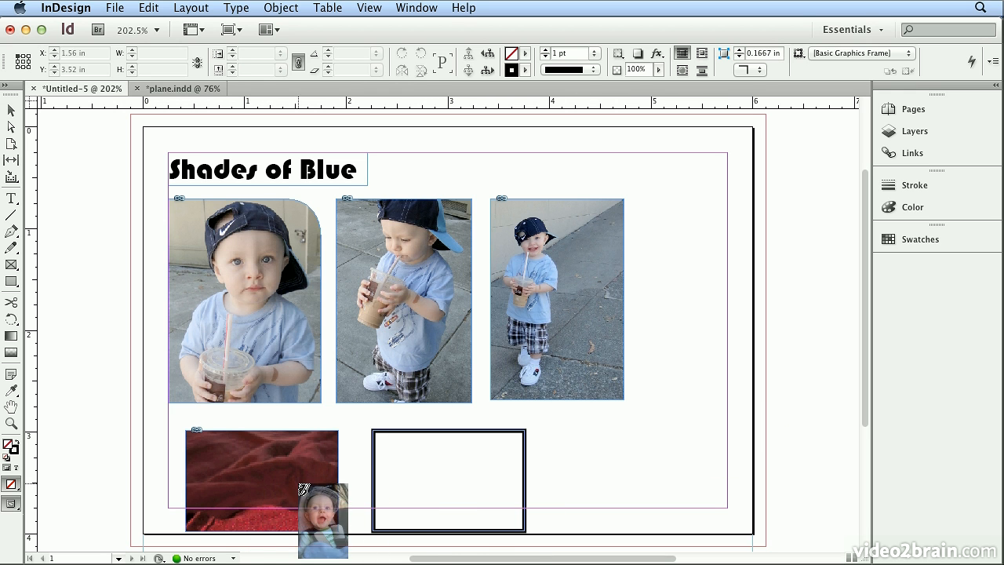
left_click(455, 486)
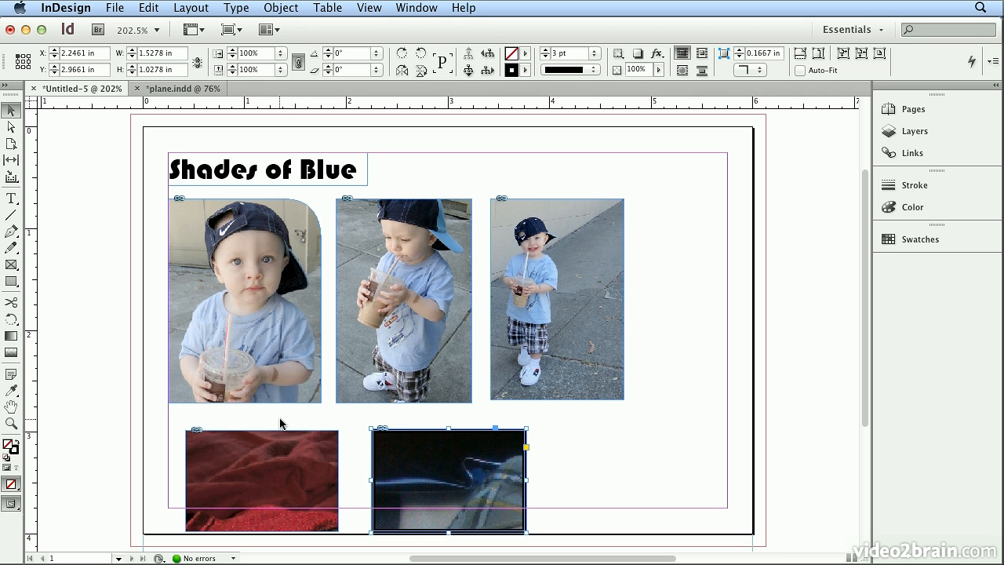
Fill both lower frames proportionally with their photos and center the content in each.
left_click_drag(158, 419, 405, 490)
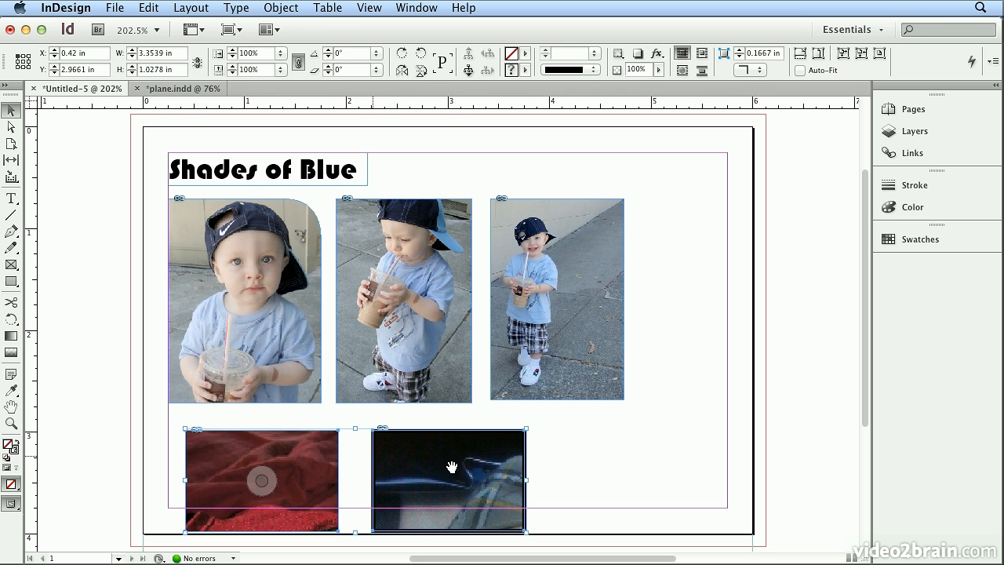
left_click(808, 53)
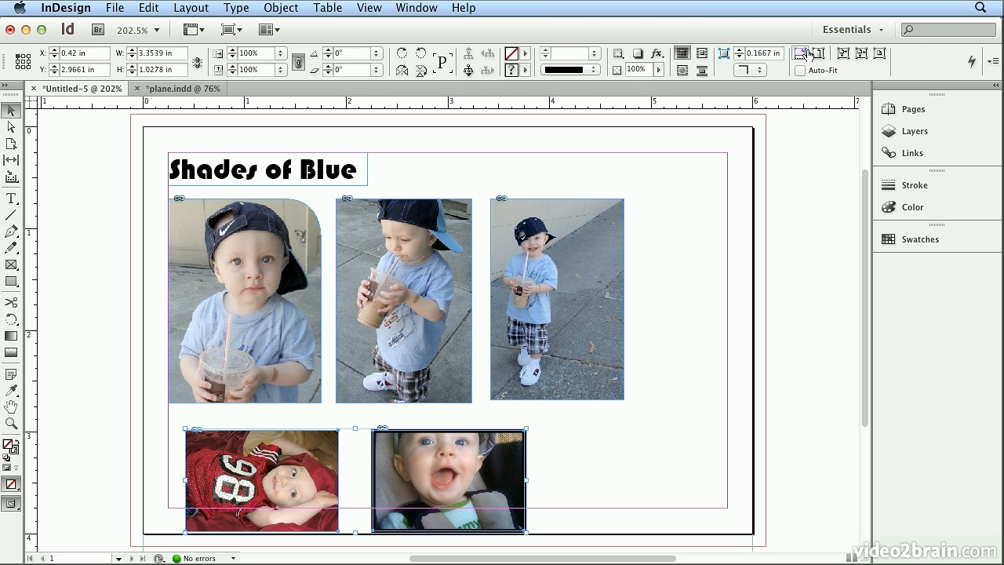
left_click(877, 55)
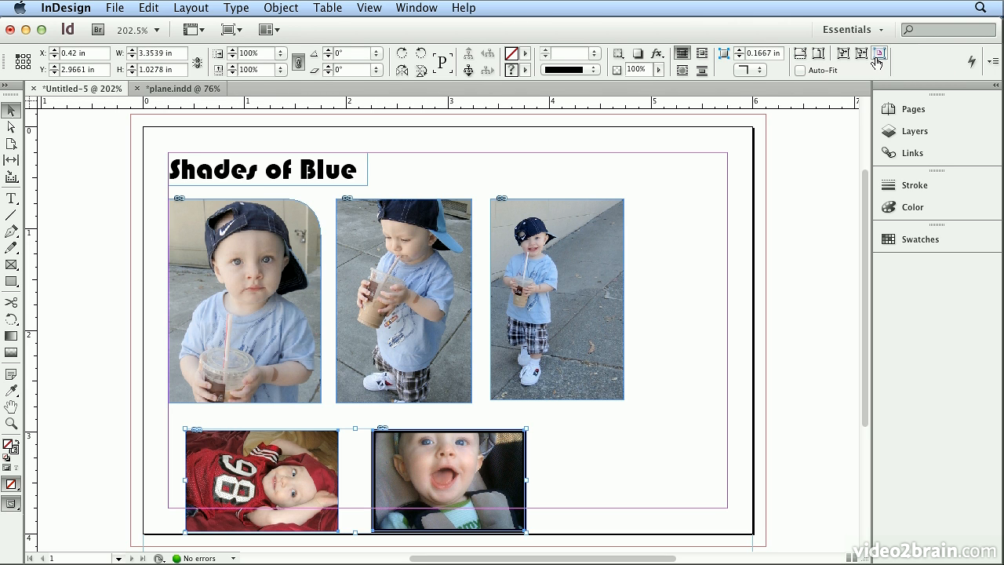
left_click(598, 492)
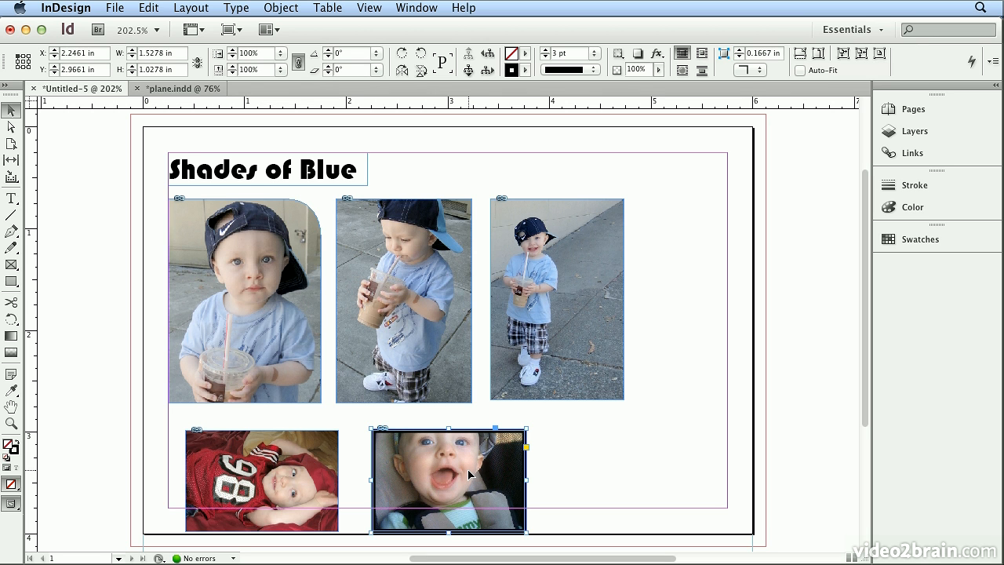
Shift the baby photo down inside its stroked frame so the top of the head shows, and deselect it.
left_click(452, 472)
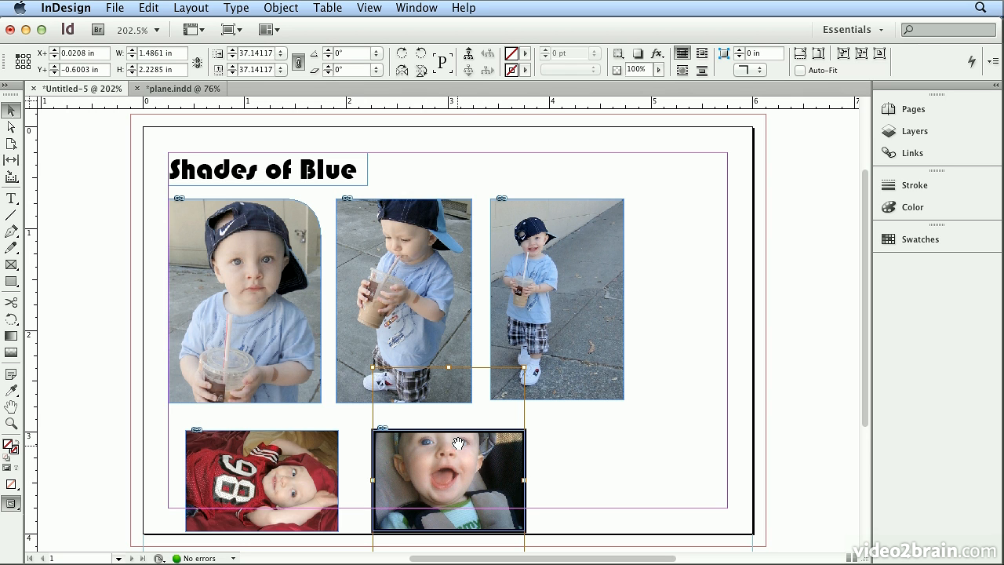
left_click_drag(444, 463, 437, 489)
left_click(569, 464)
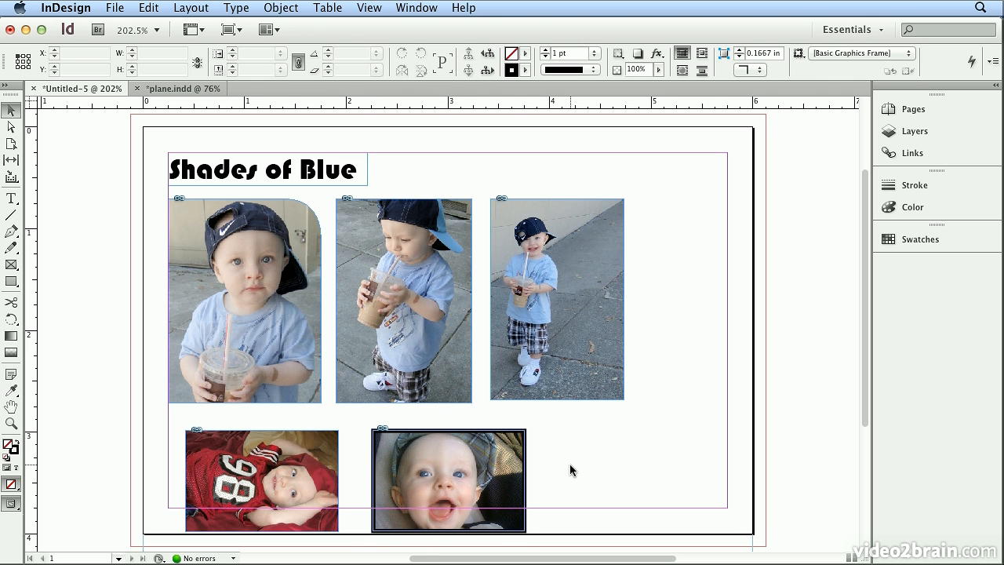
Resize the stroked baby photo frame to about 1.44 × 1.01 in and tilt it slightly counterclockwise.
left_click(525, 442)
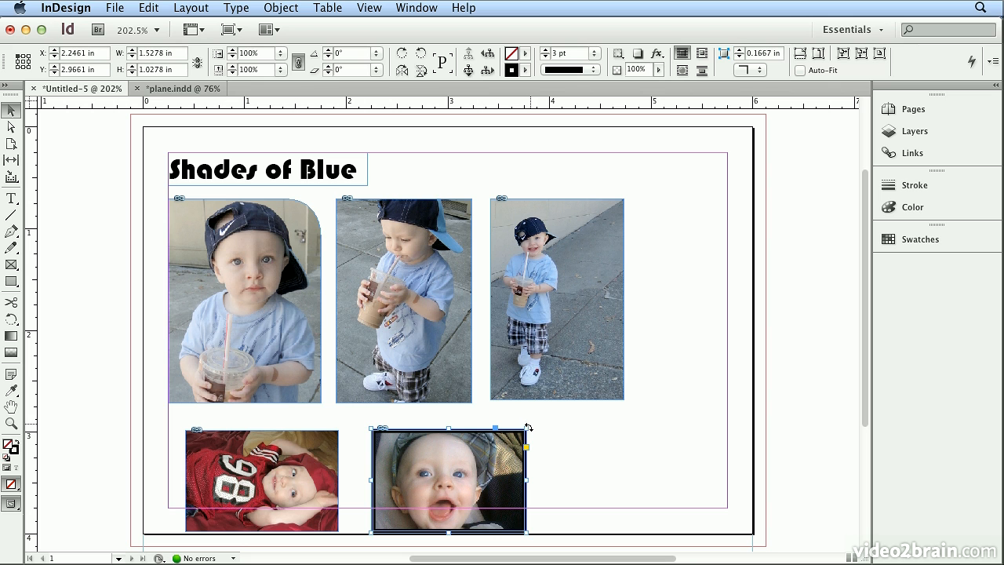
mouse_move(524, 428)
left_mouse_down()
mouse_move(539, 416)
mouse_move(518, 429)
left_mouse_up()
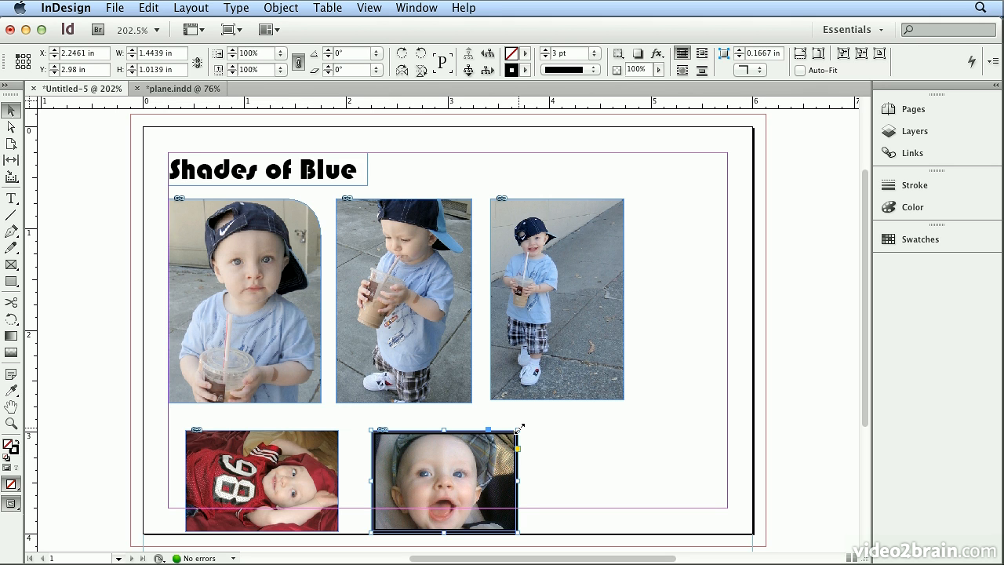
left_click_drag(520, 426, 512, 413)
Rotate the red jersey photo frame about 14° clockwise and deselect it.
left_click(259, 450)
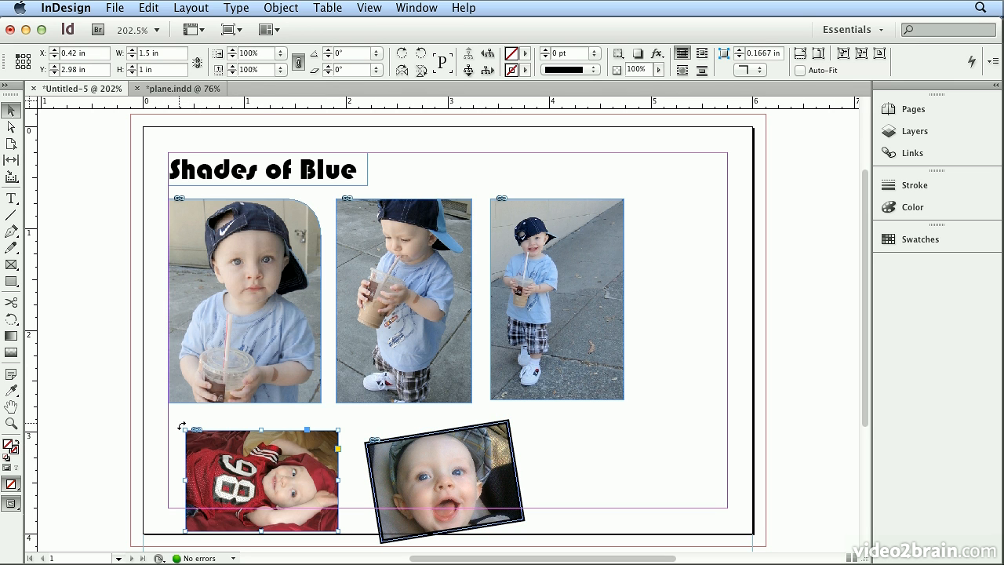
left_click_drag(182, 427, 204, 409)
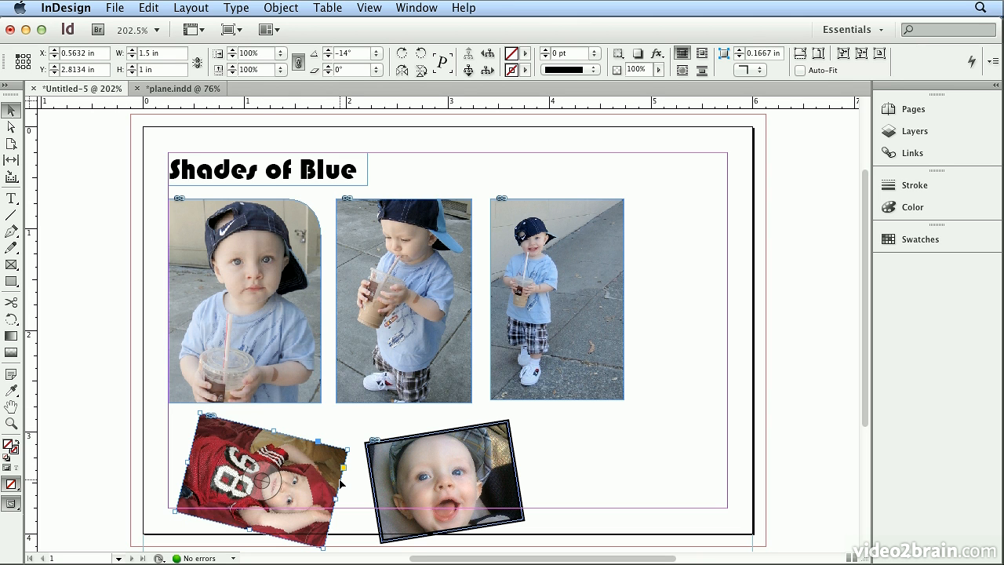
left_click(612, 499)
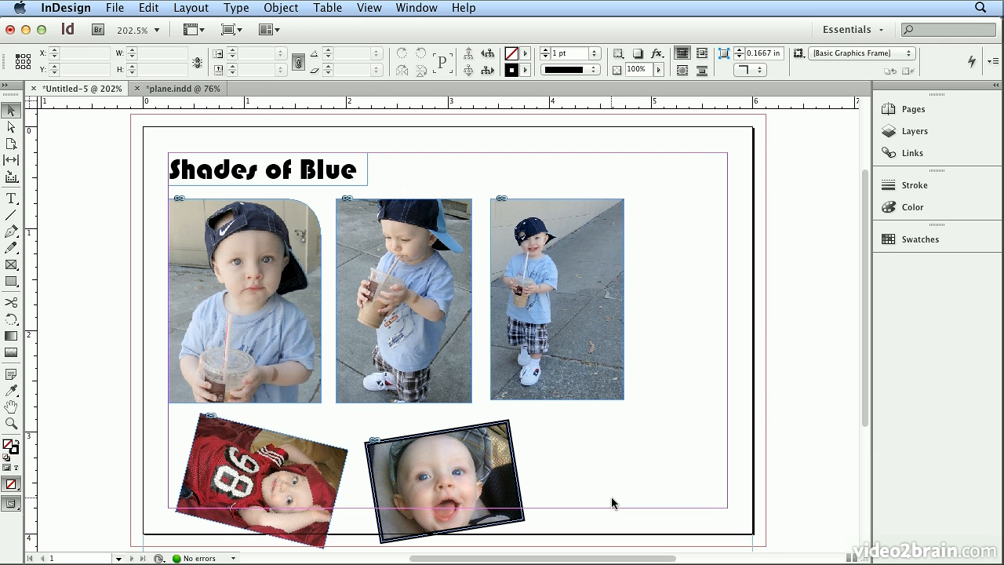
Move the Shades of Blue title frame right to about X 1.54 in, Y 0.28 in above the photos.
left_click_drag(243, 170, 374, 171)
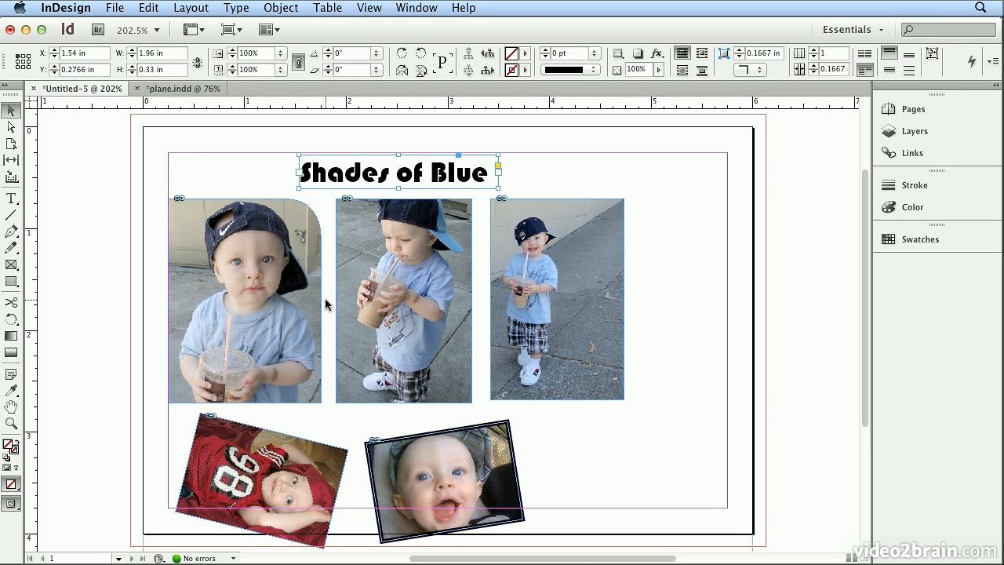